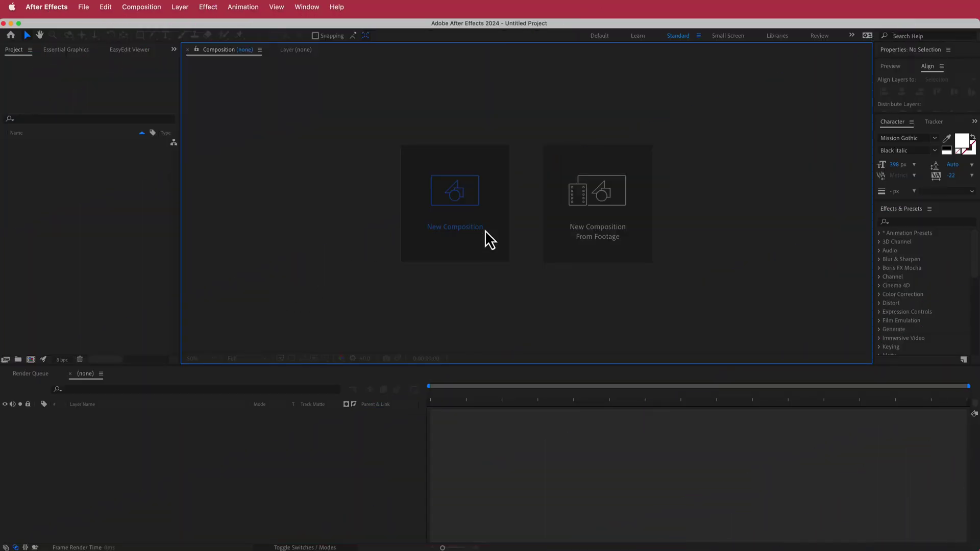
Open Composition Settings for a new composition from the empty Composition panel
left_click(485, 230)
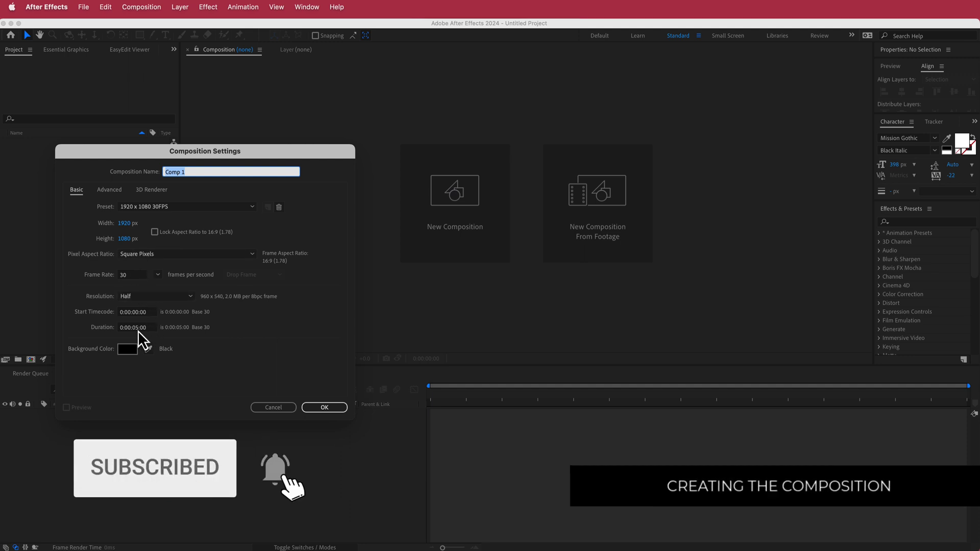
Create the 1920×1080 comp and add a text layer reading GLITCH
left_click(321, 408)
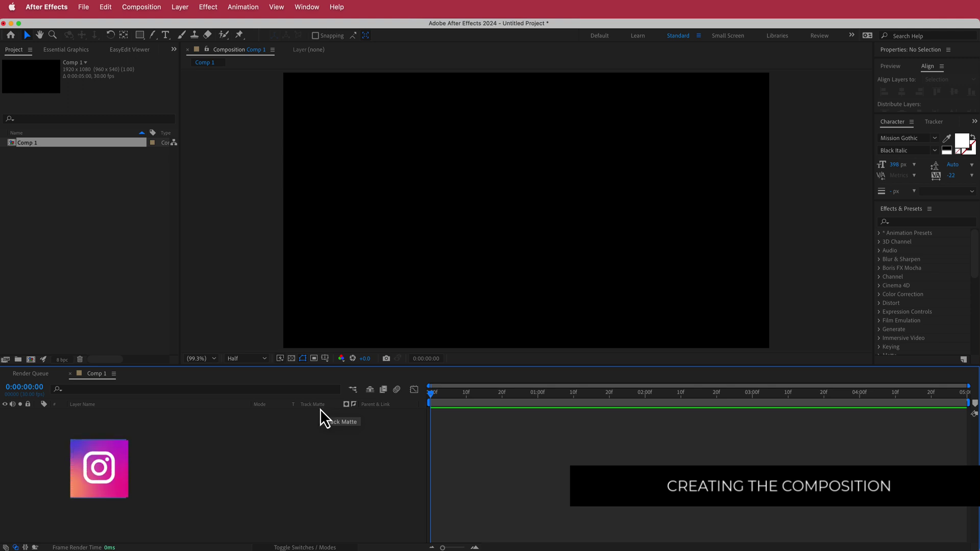
right_click(356, 419)
mouse_move(375, 426)
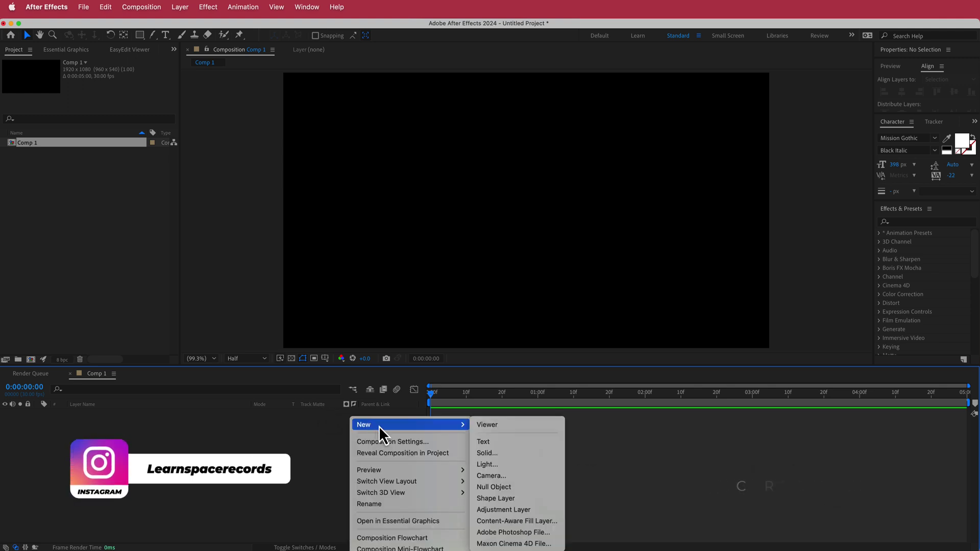
left_click(507, 442)
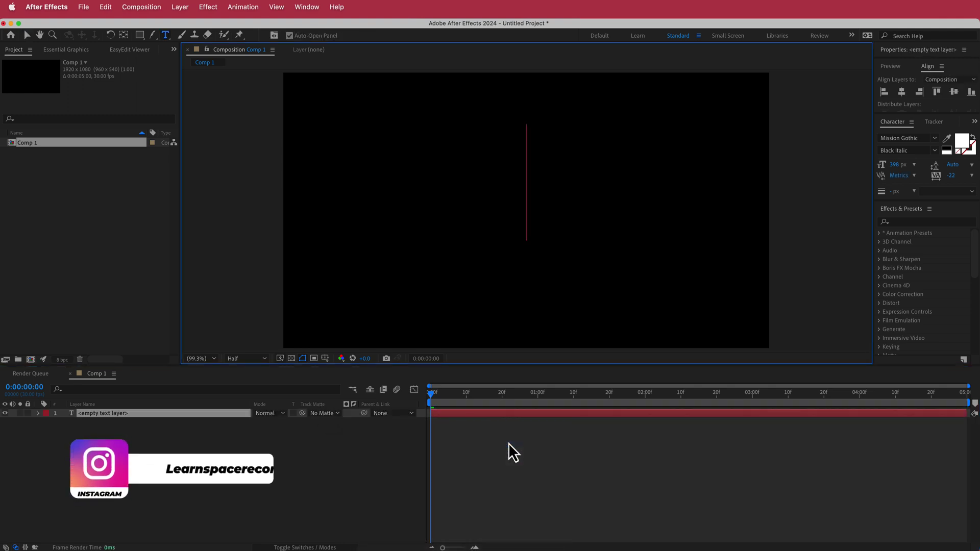
type("GLITCH")
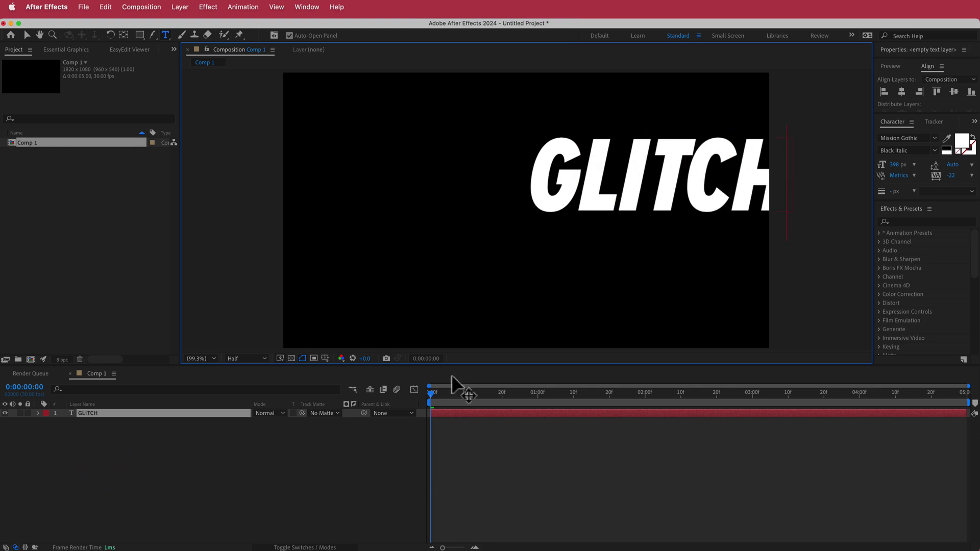
Centre GLITCH horizontally and vertically in the frame and centre its anchor point
left_click(901, 93)
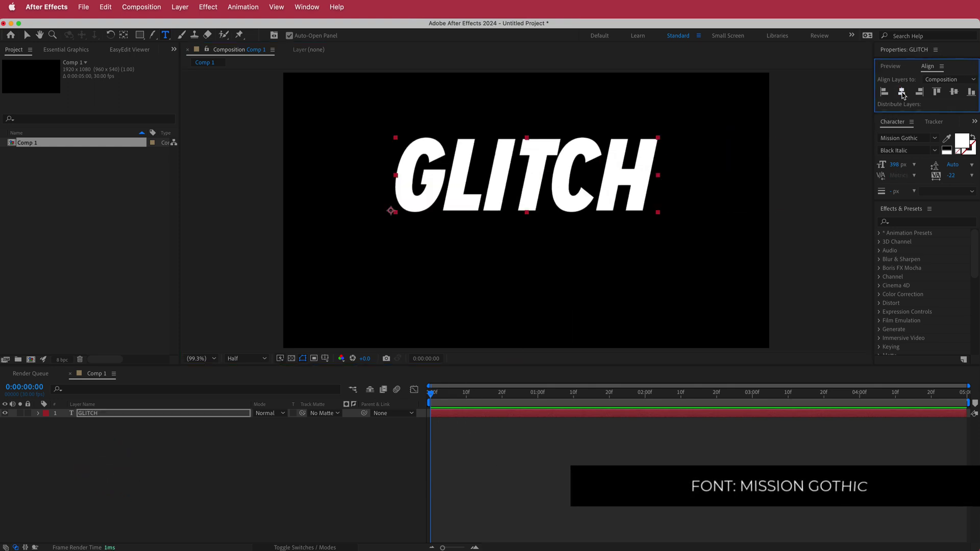
left_click(954, 93)
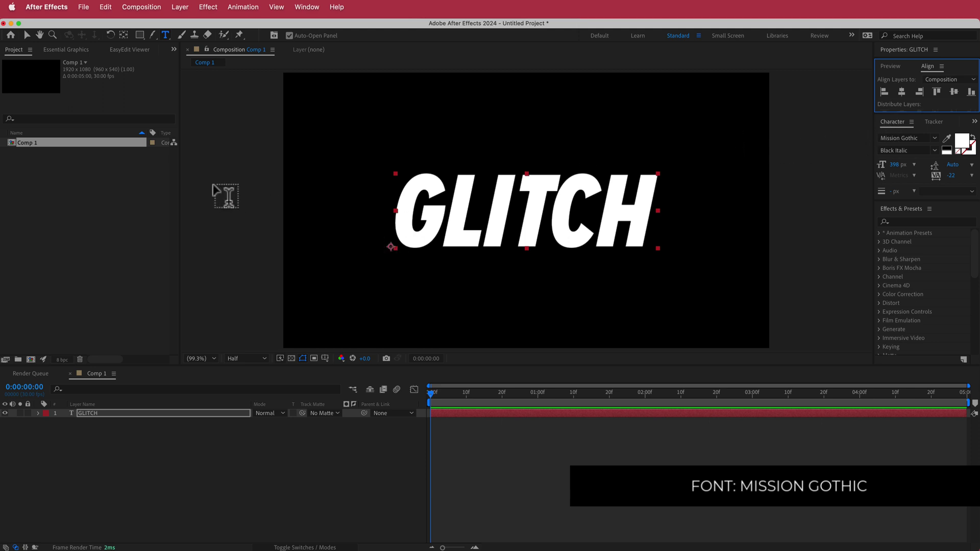
double_click(125, 36)
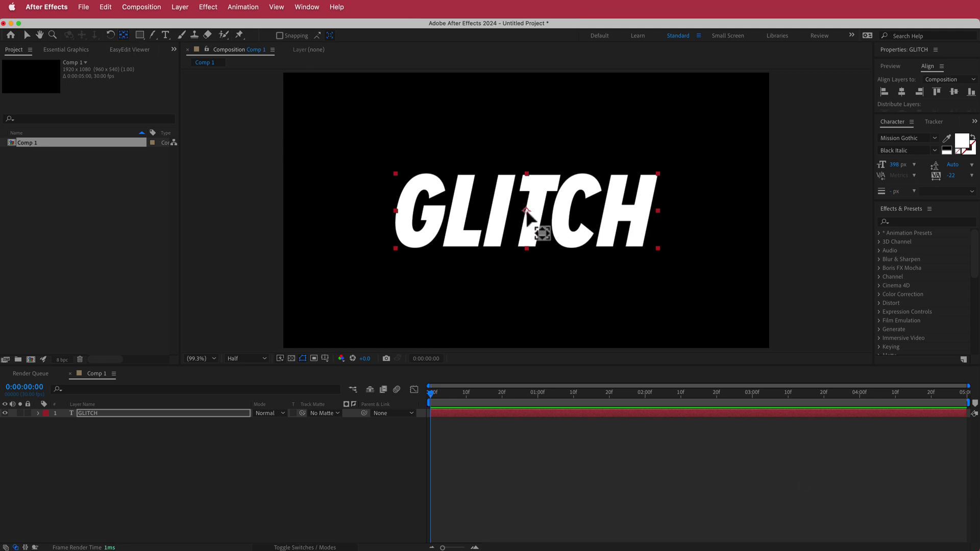
Add a new solid layer named FRACTAL
right_click(353, 414)
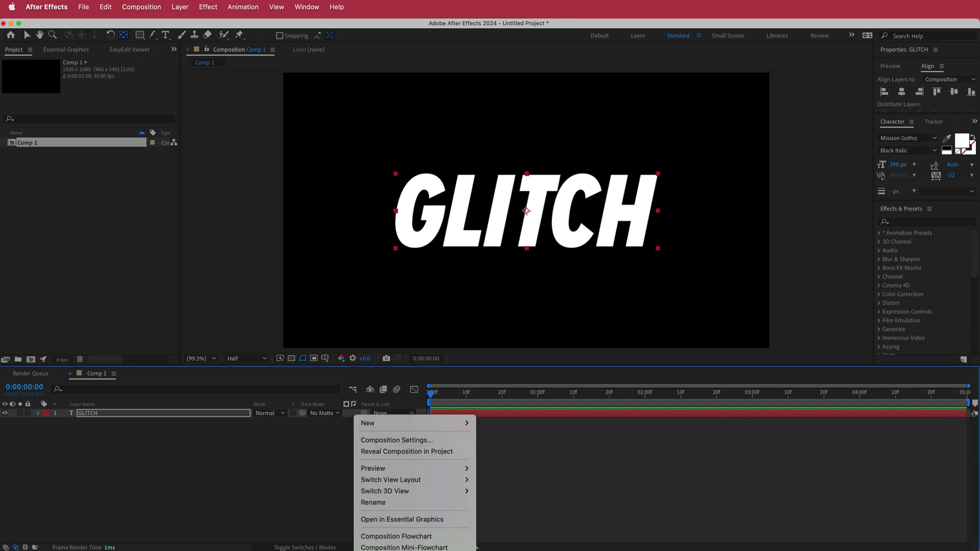
mouse_move(380, 423)
left_click(513, 452)
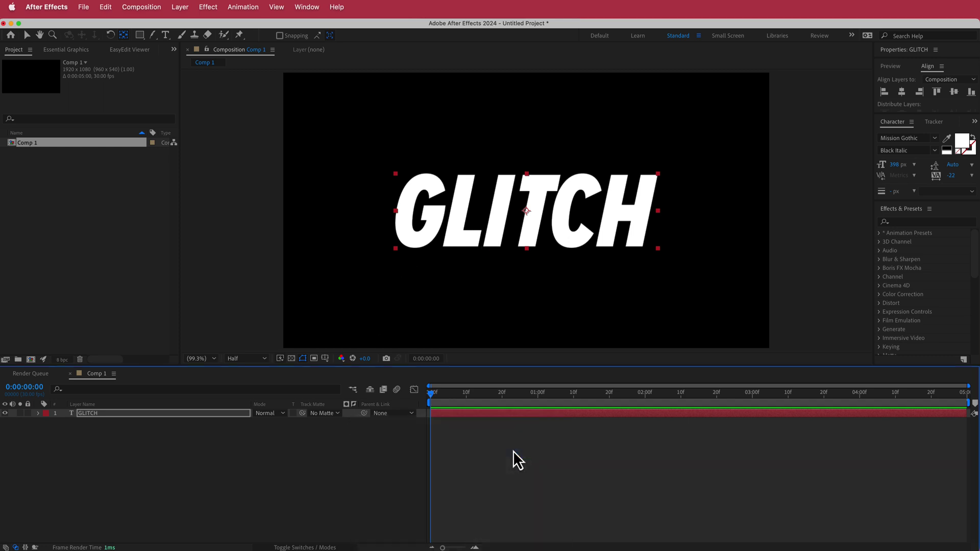
type("FRACTA")
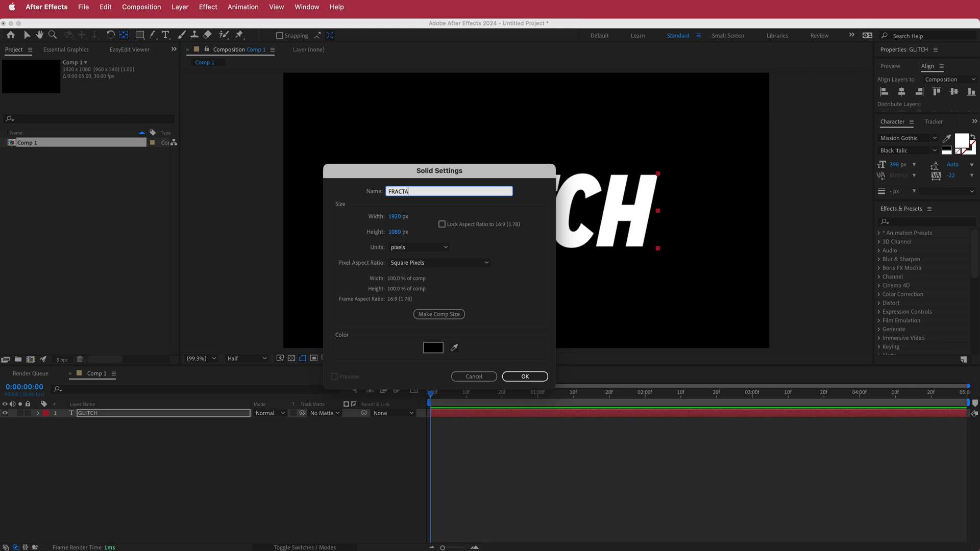
type("L")
key("Return")
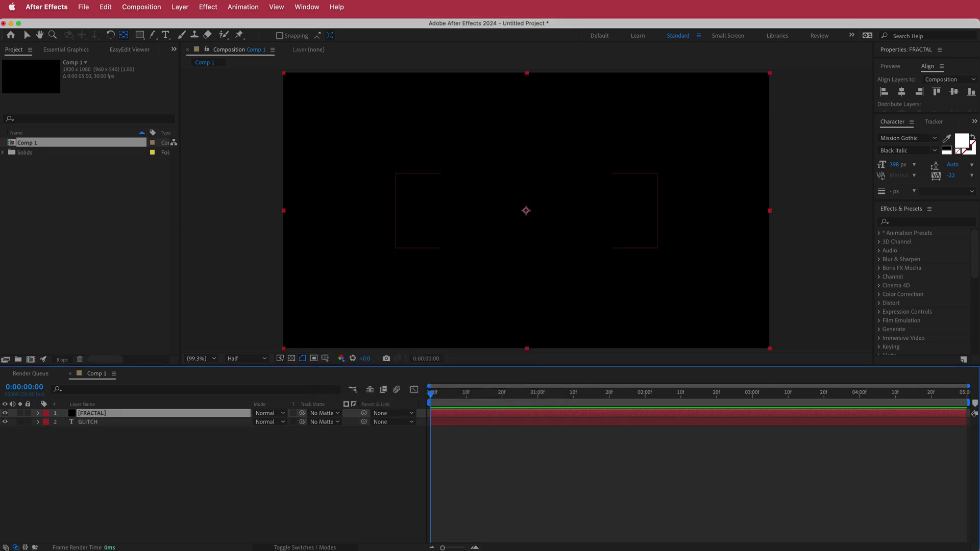
Apply Fractal Noise to FRACTAL with noise type Block
key("ctrl+space")
type("frac")
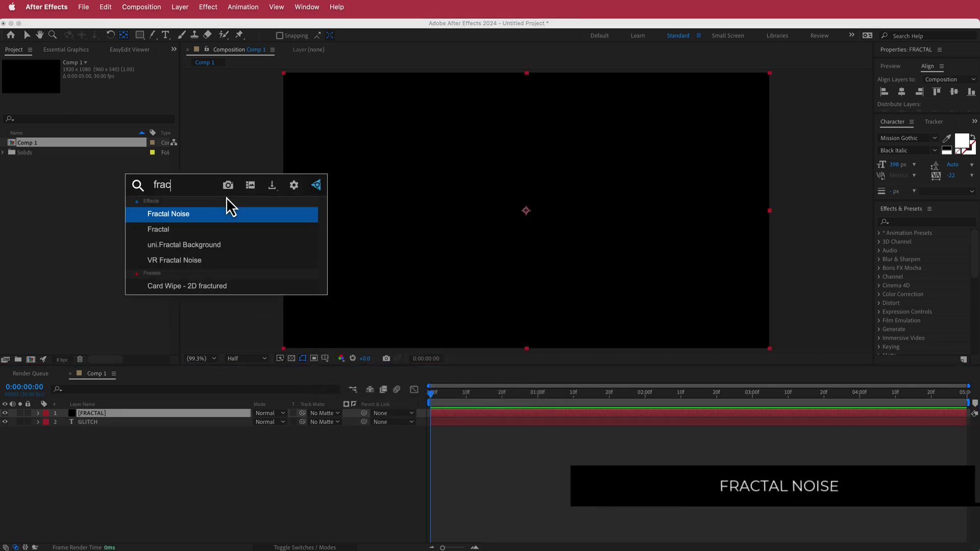
left_click(202, 219)
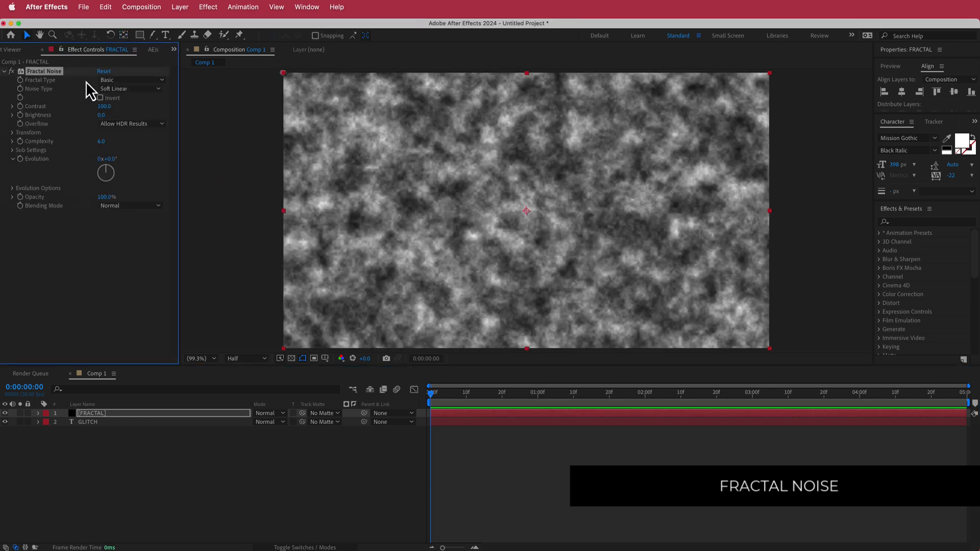
left_click(115, 89)
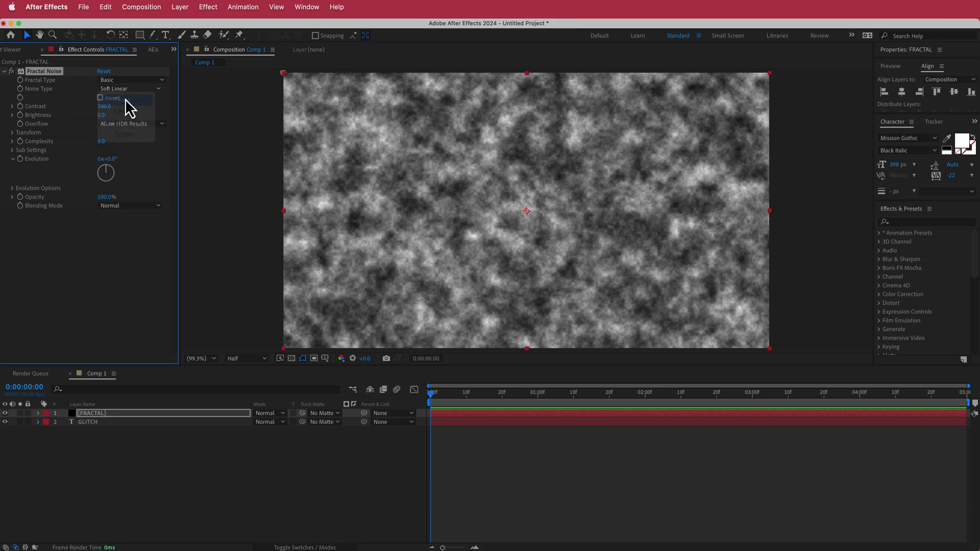
left_click(125, 100)
Set the noise Contrast to 600, Brightness to -50 and Complexity to 4
left_click(104, 106)
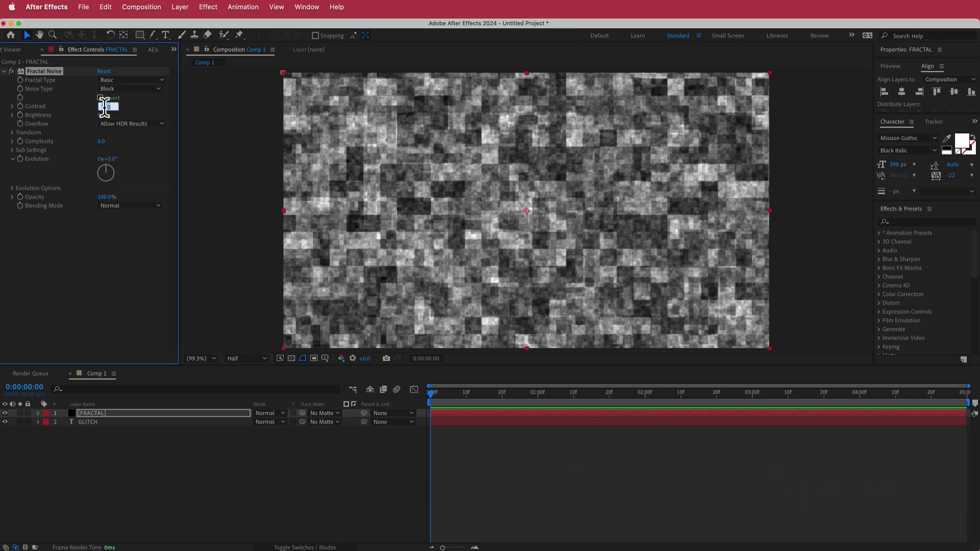
type("600")
key("Tab")
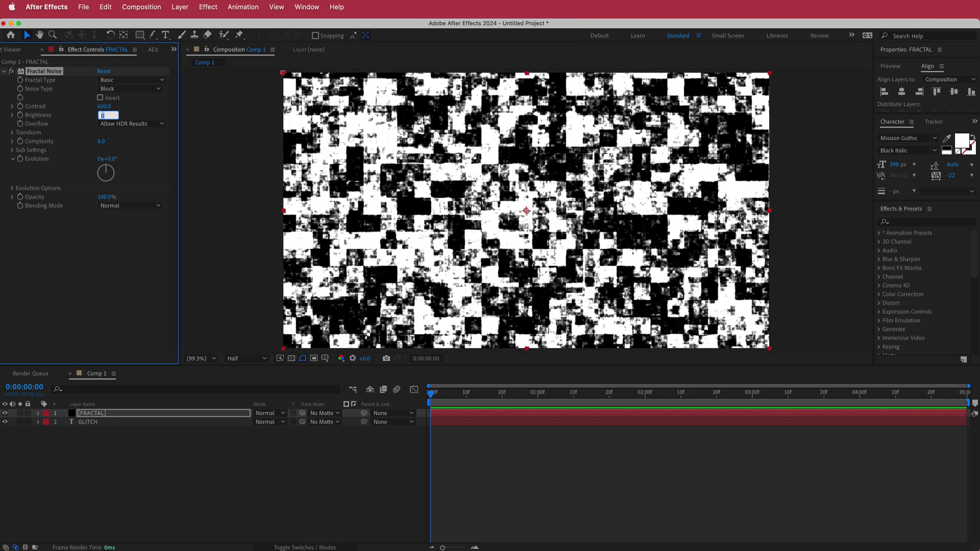
key("Tab")
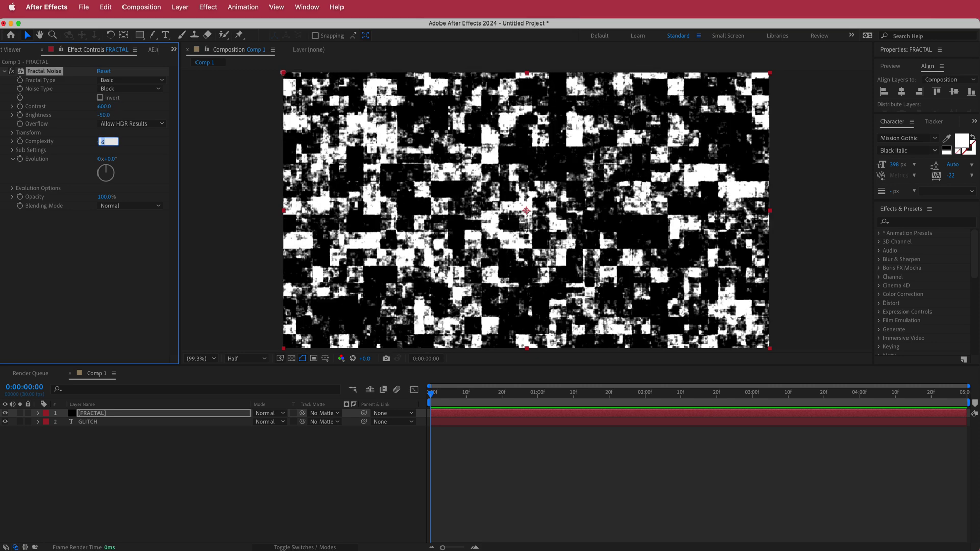
type("4")
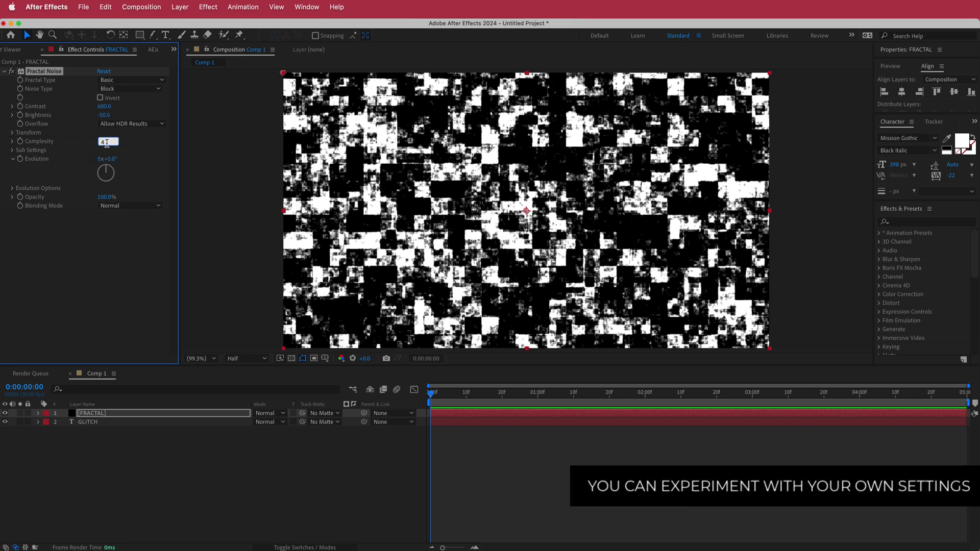
left_click(12, 133)
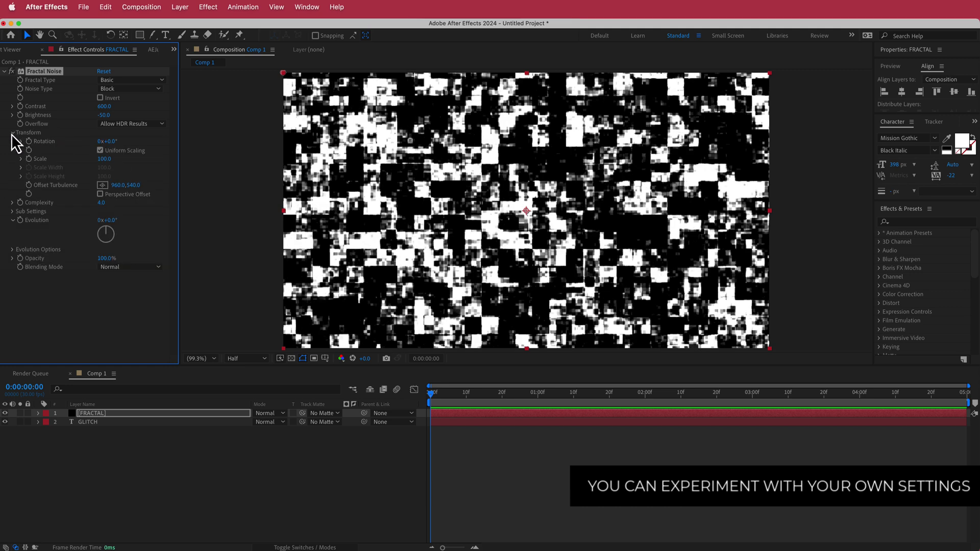
Turn off Uniform Scaling and set Scale Width 2600 and Scale Height 80
left_click(100, 150)
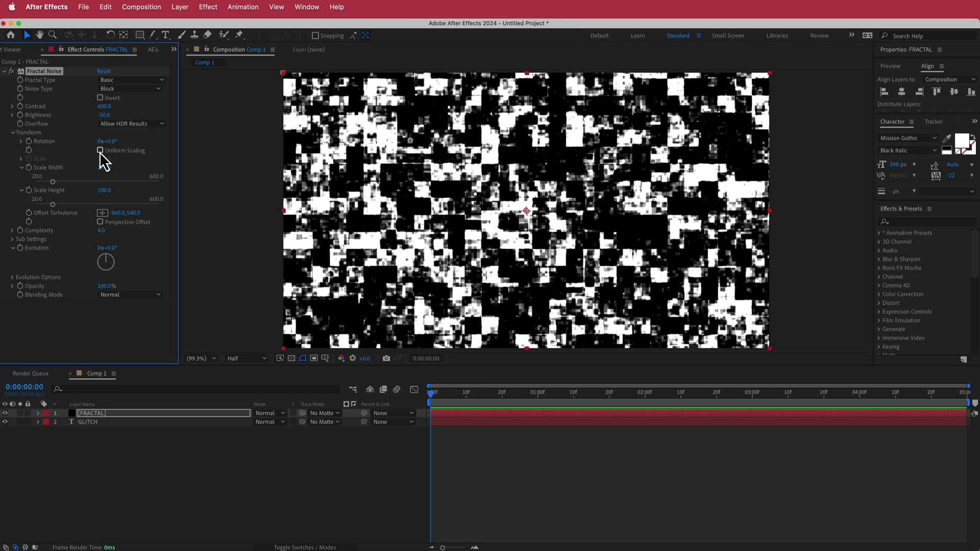
left_click(104, 167)
type("2600")
key("Tab")
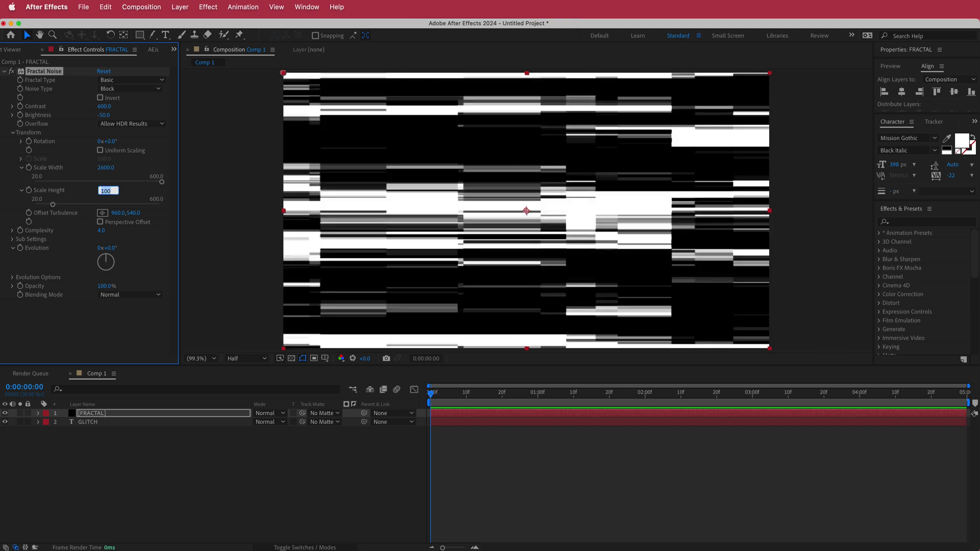
key("Tab")
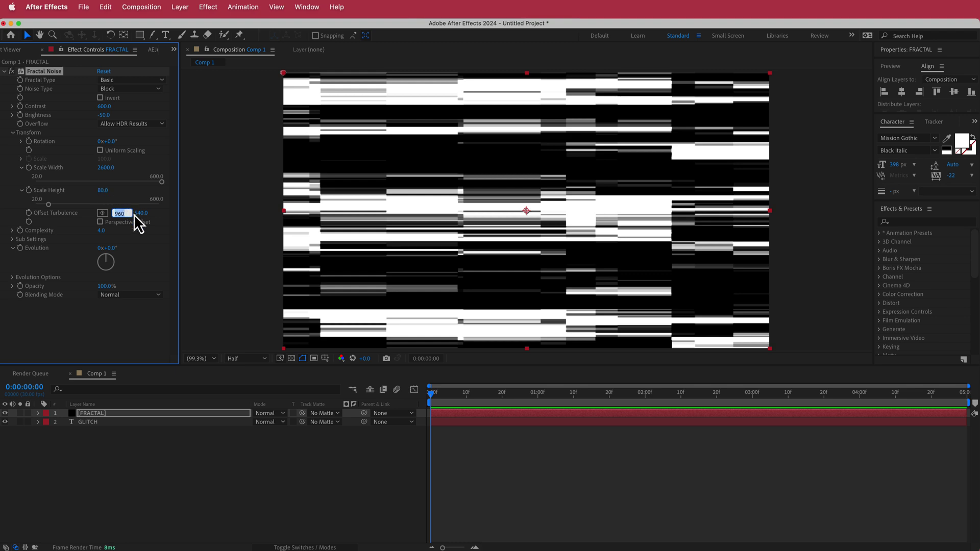
Drive the noise Evolution with the expression time*2000 and preview the animated streaks
left_click(20, 250, "alt")
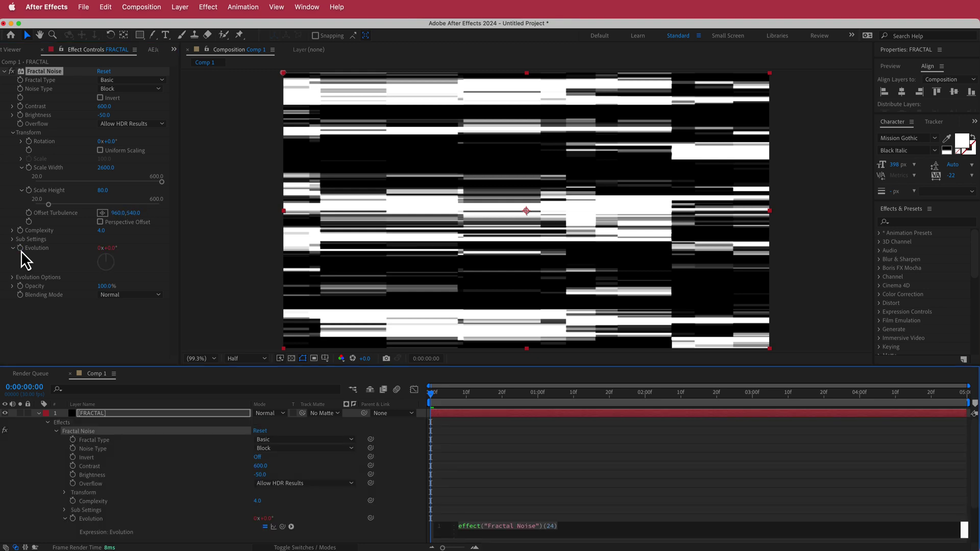
type("time")
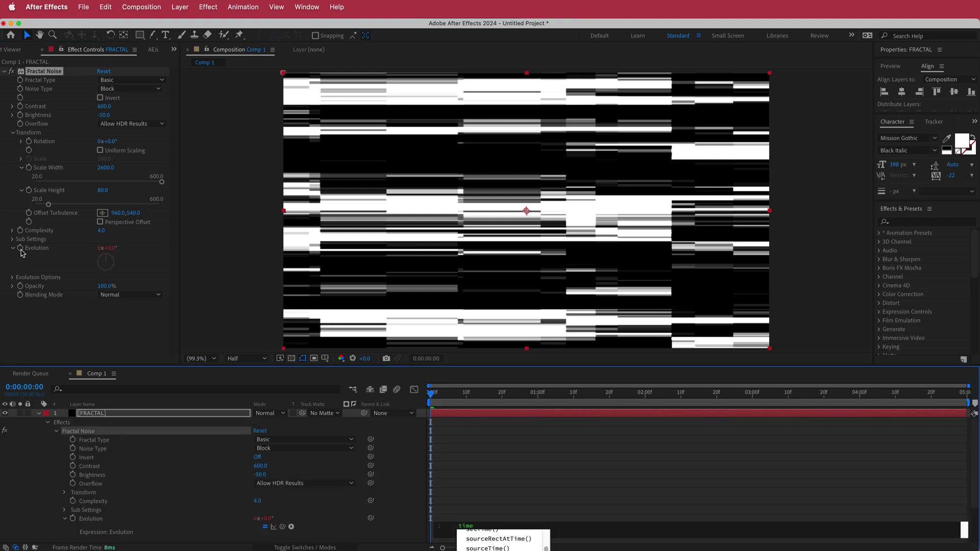
type("*2000")
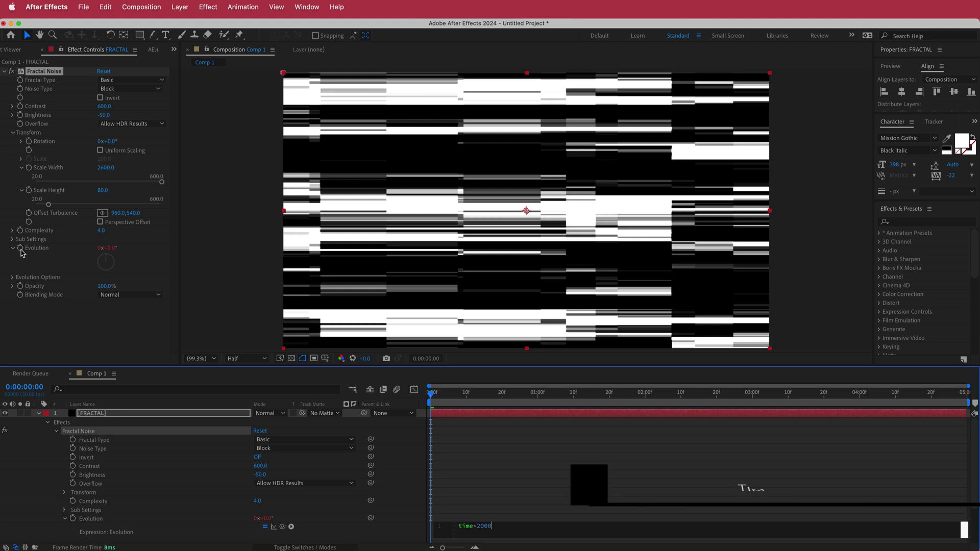
left_click(434, 402)
key("space")
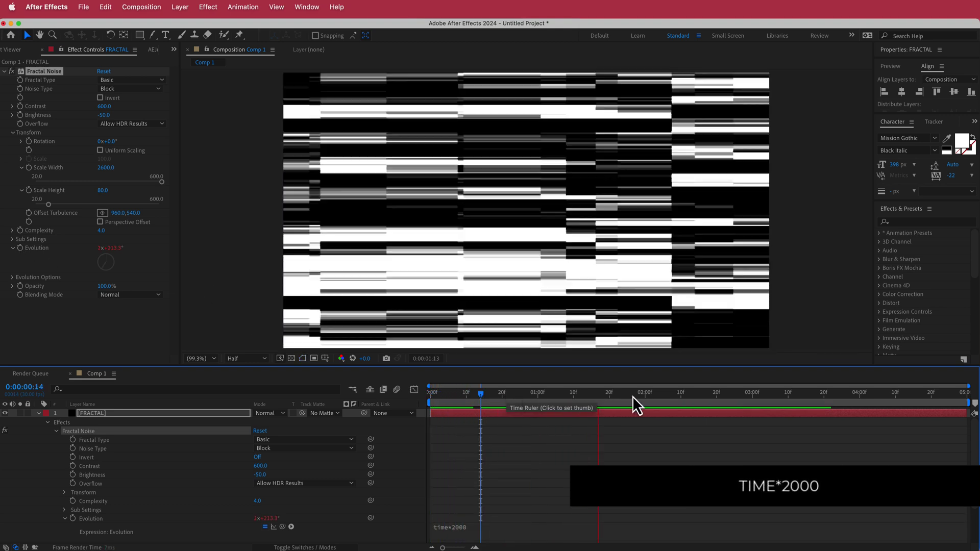
left_click_drag(741, 394, 345, 406)
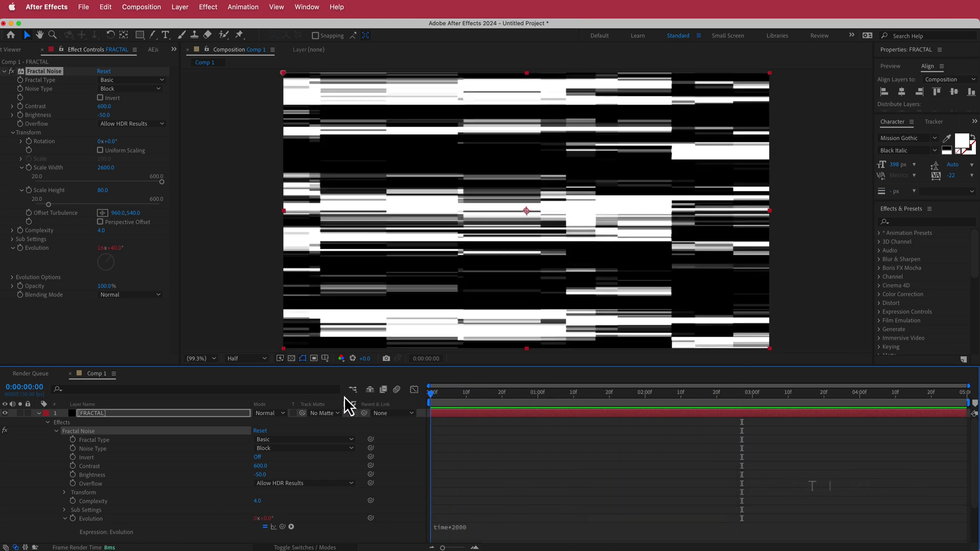
Pre-compose FRACTAL into a precomp named MAP, moving all attributes, and hide MAP
left_click(38, 413)
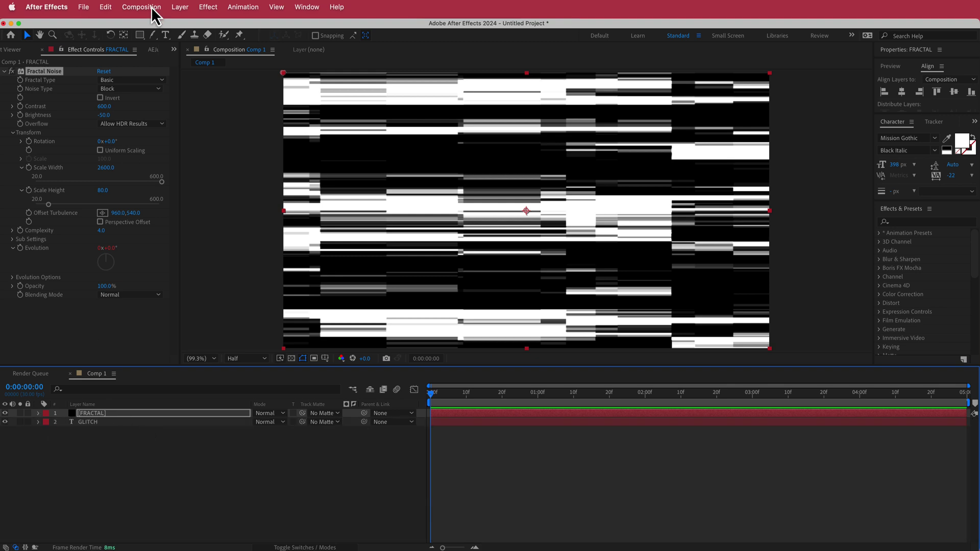
left_click(182, 8)
left_click(238, 367)
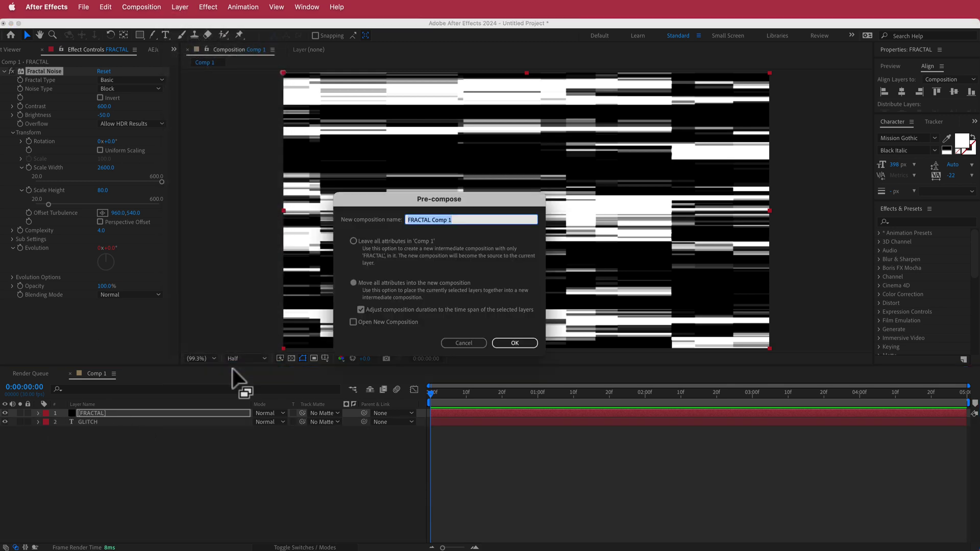
type("MAP")
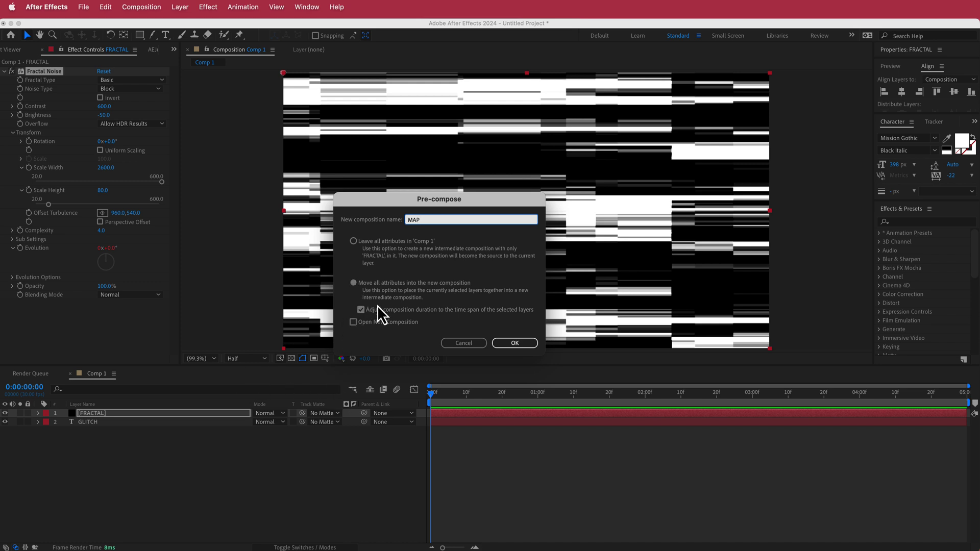
left_click(514, 343)
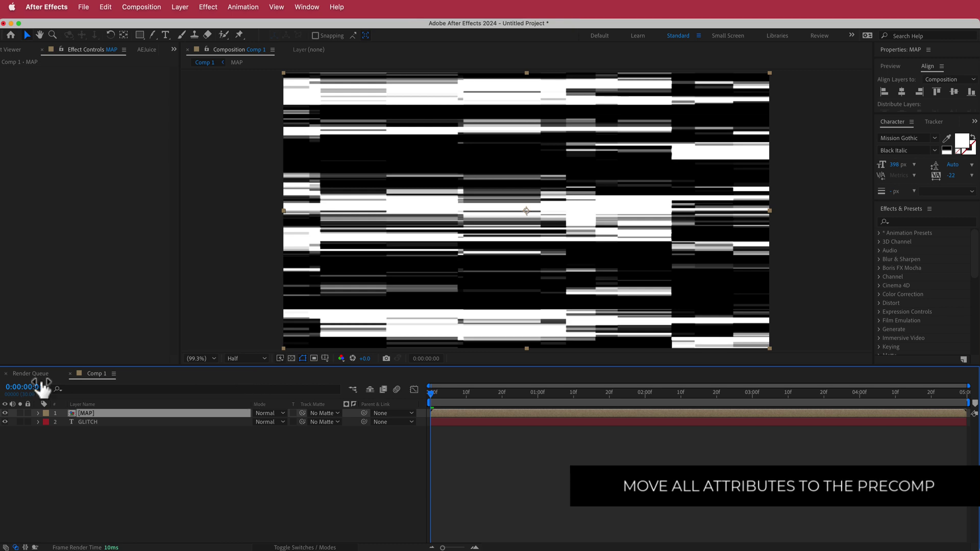
left_click(5, 412)
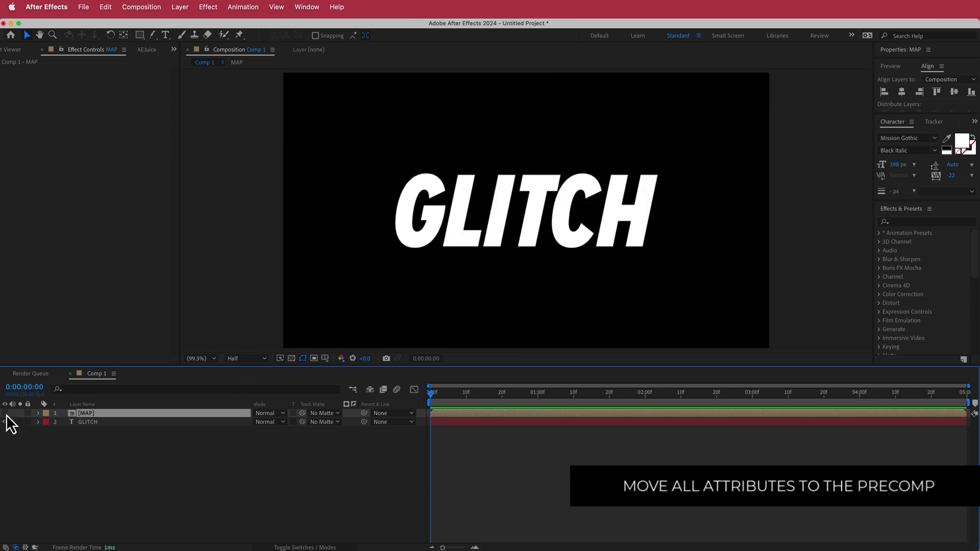
Add an adjustment layer named GLITCH
right_click(354, 414)
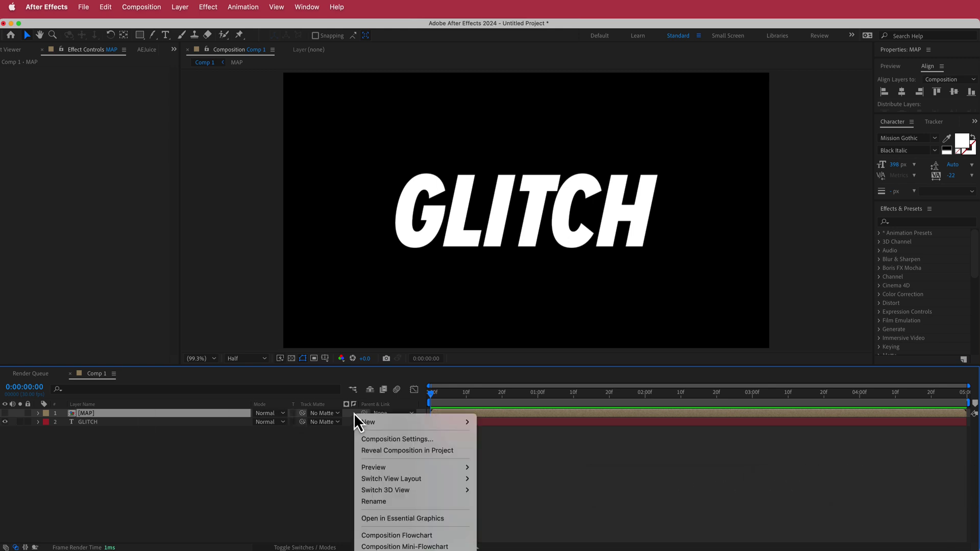
mouse_move(390, 421)
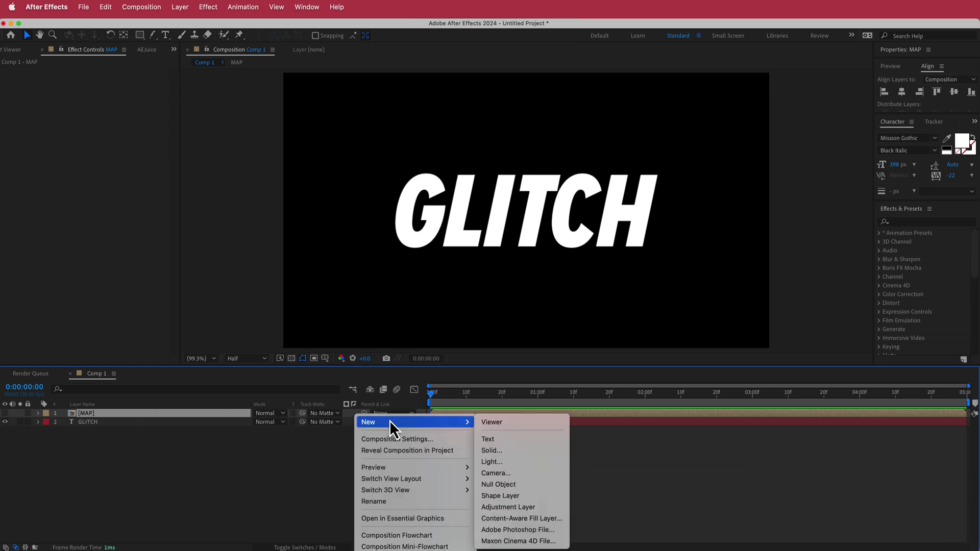
left_click(533, 507)
key("Return")
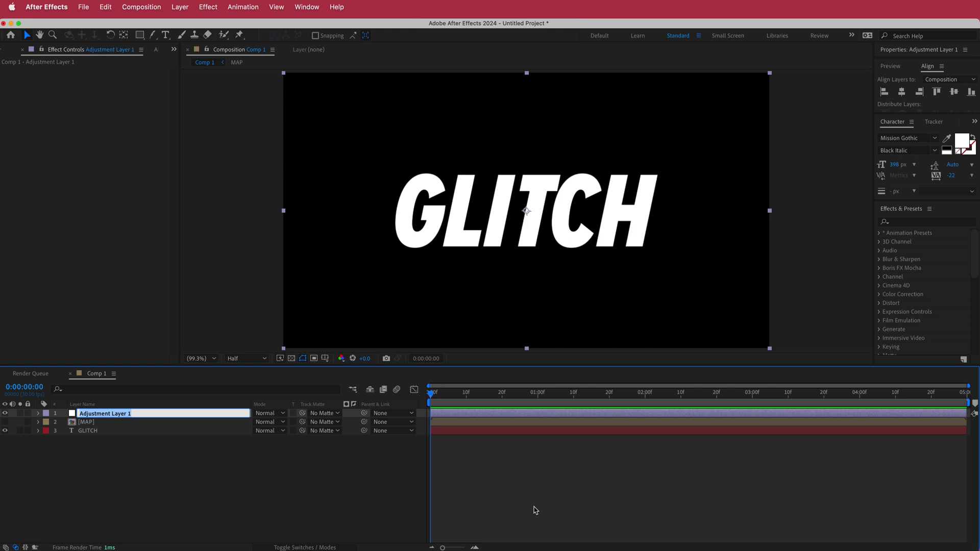
type("GLITCH")
key("Return")
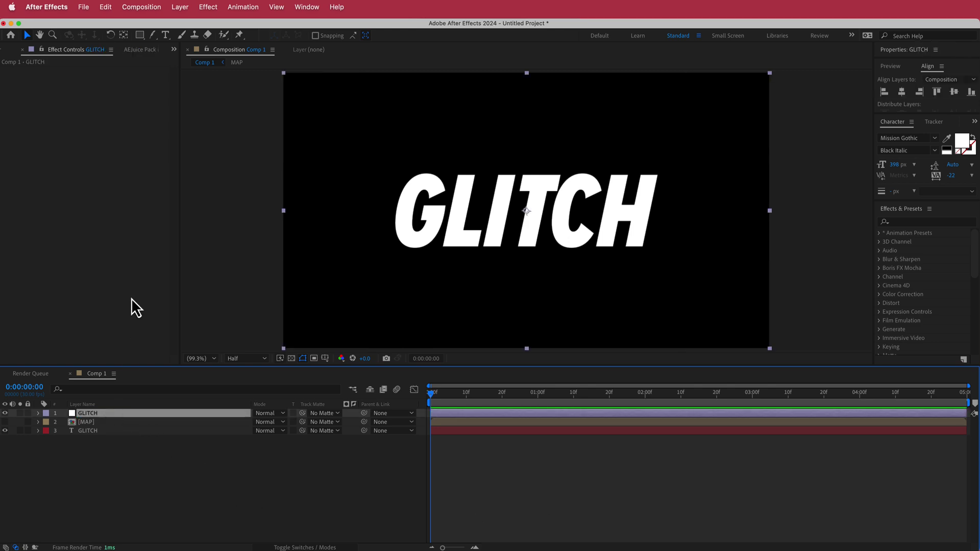
Apply Displacement Map to GLITCH with MAP as the source layer and preview it
key("ctrl+space")
type("displ")
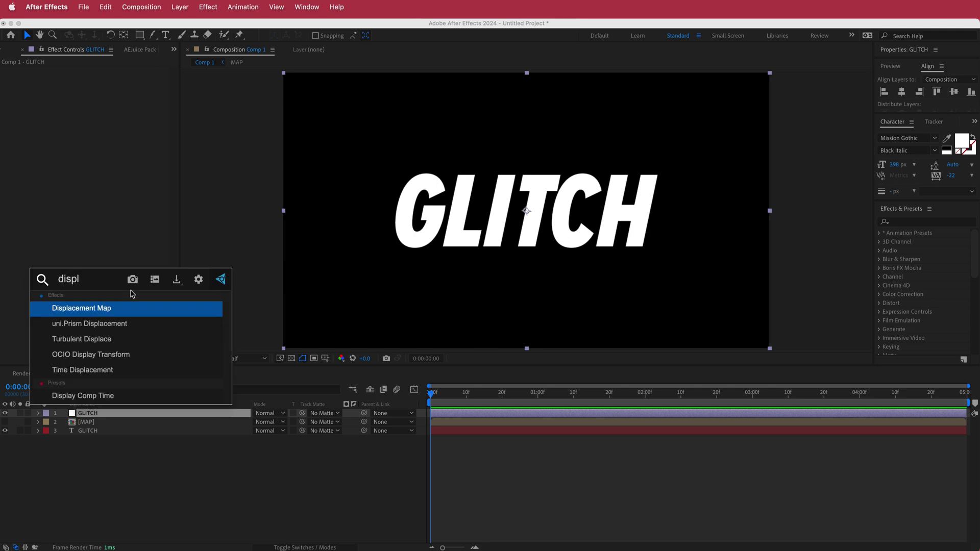
key("Return")
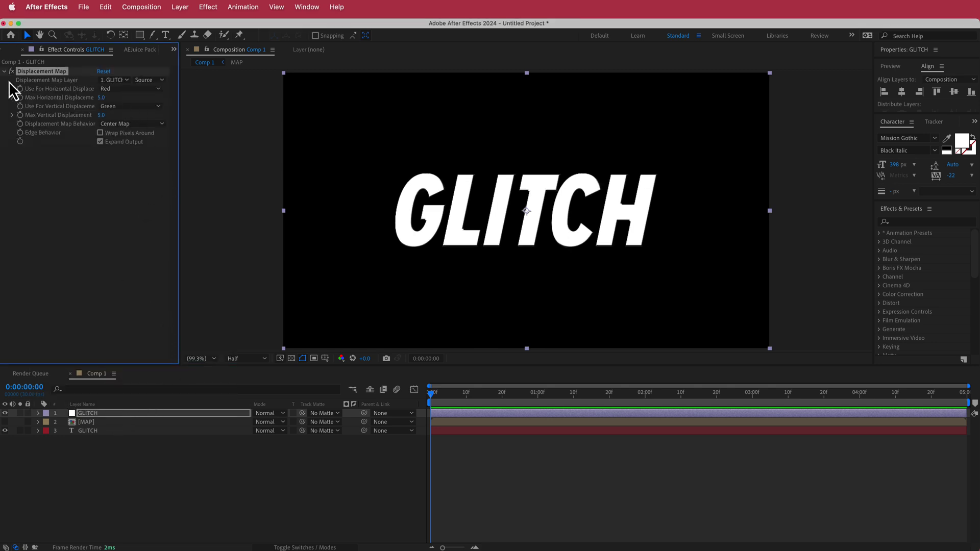
left_click(120, 81)
left_click(127, 120)
left_click_drag(430, 394, 470, 393)
left_click(444, 393)
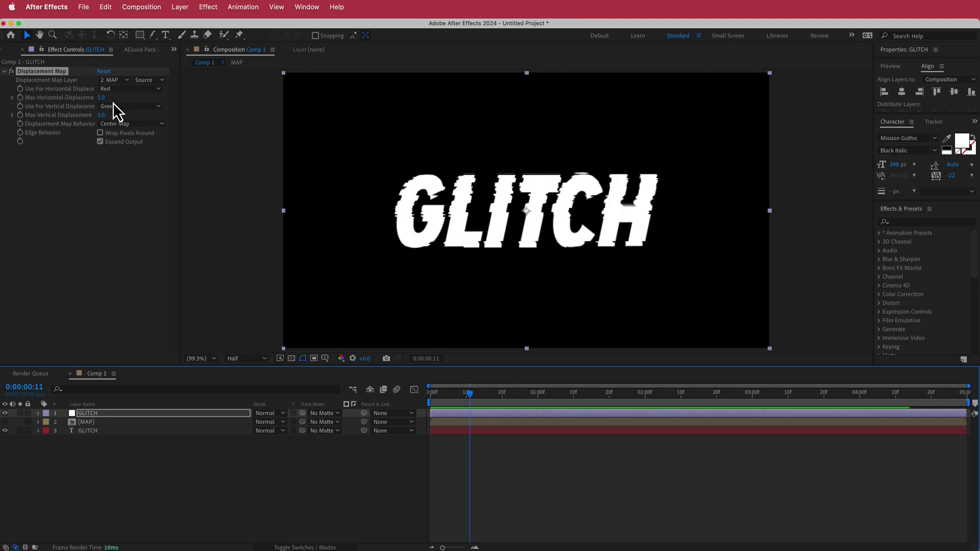
Set Max Horizontal Displacement to 18 and check the glitch at an earlier frame
mouse_move(101, 97)
left_mouse_down()
mouse_move(115, 100)
mouse_move(107, 101)
left_mouse_up()
left_click(106, 98)
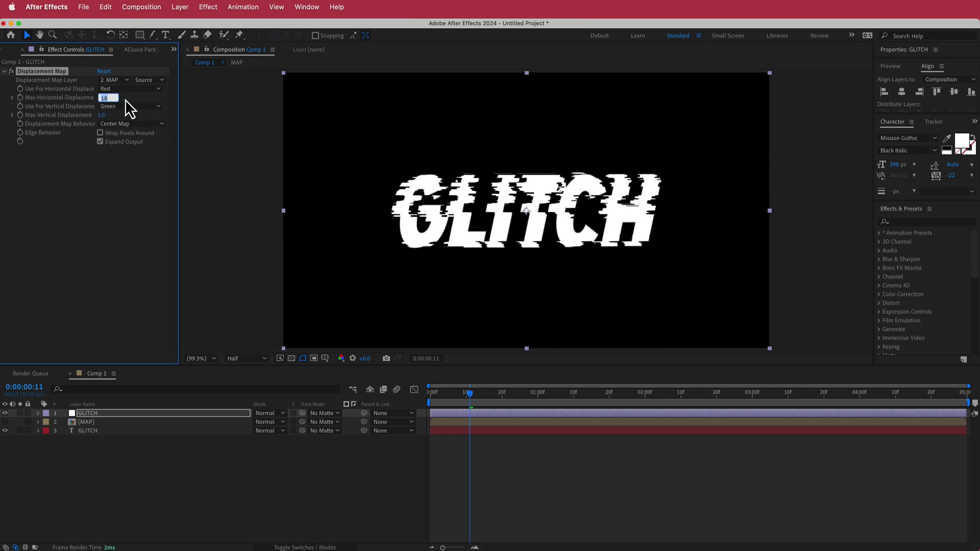
type("18")
key("Return")
left_click_drag(470, 394, 376, 387)
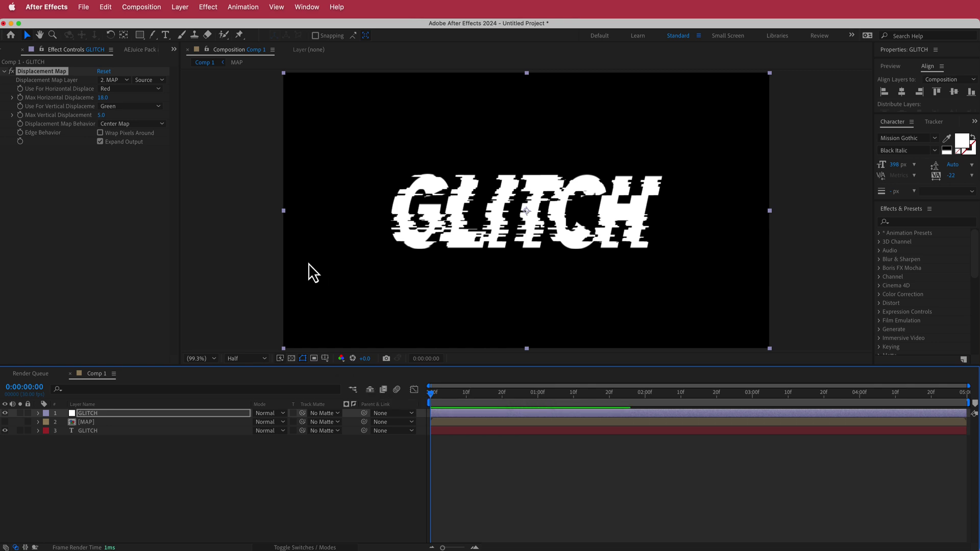
Add a null object layer named CONTROL
right_click(357, 414)
mouse_move(390, 420)
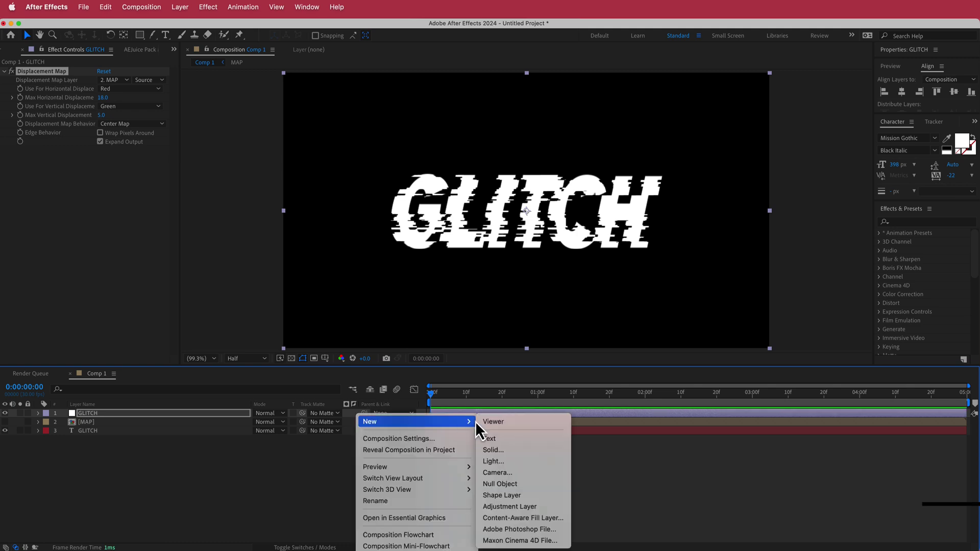
left_click(512, 483)
key("Return")
type("co")
left_click(331, 479)
left_click(122, 413)
Give CONTROL a Slider Control effect and duplicate it
key("ctrl+space")
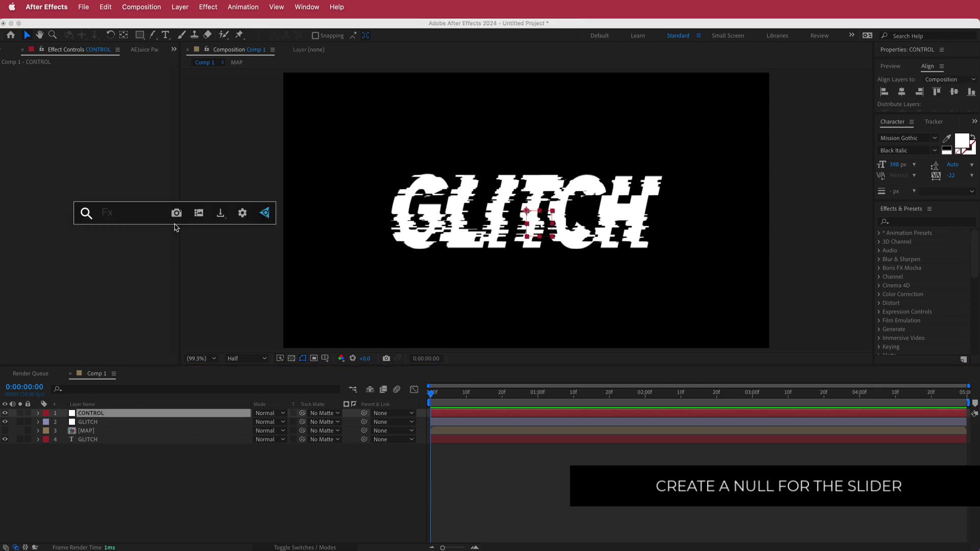
type("sli")
key("Return")
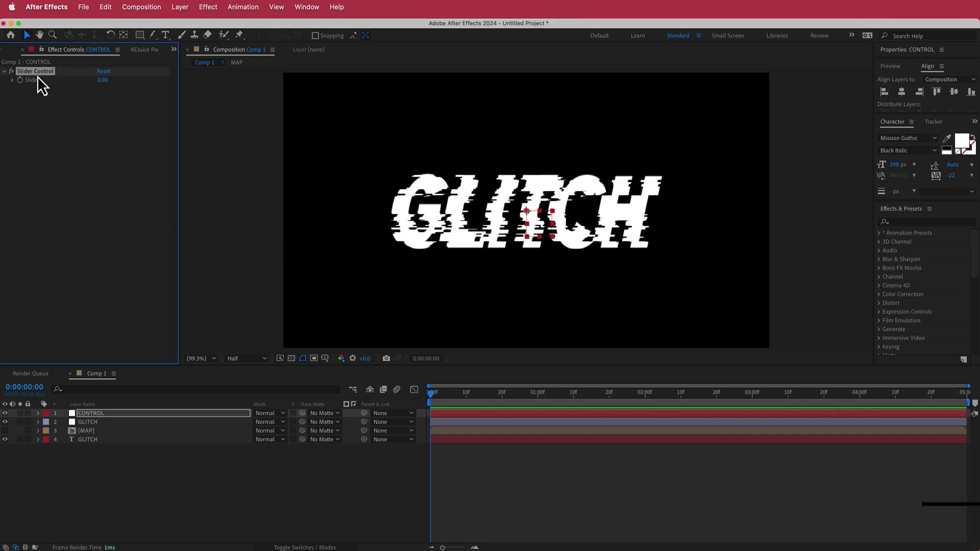
key("super+d")
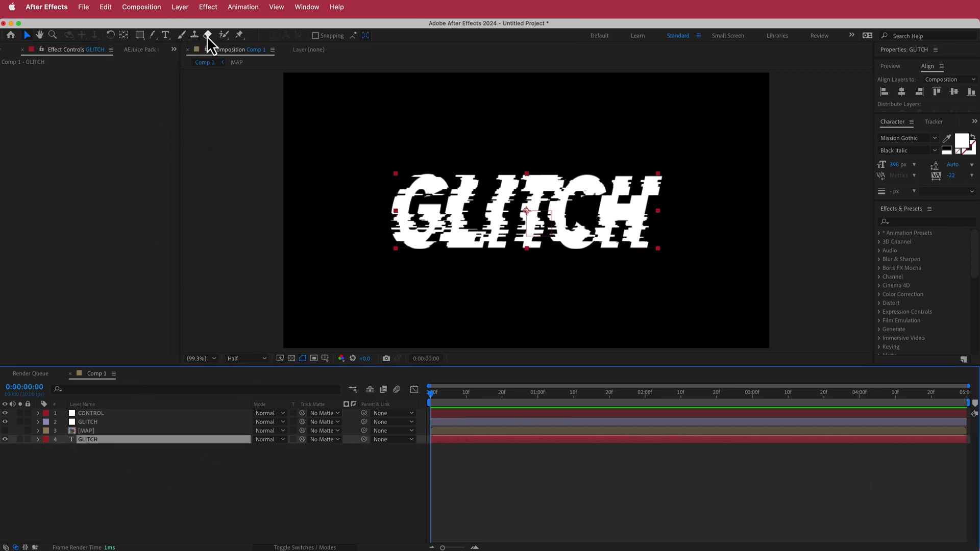
Pre-compose the GLITCH text as TEXT and apply Shift Channels to it
left_click(180, 7)
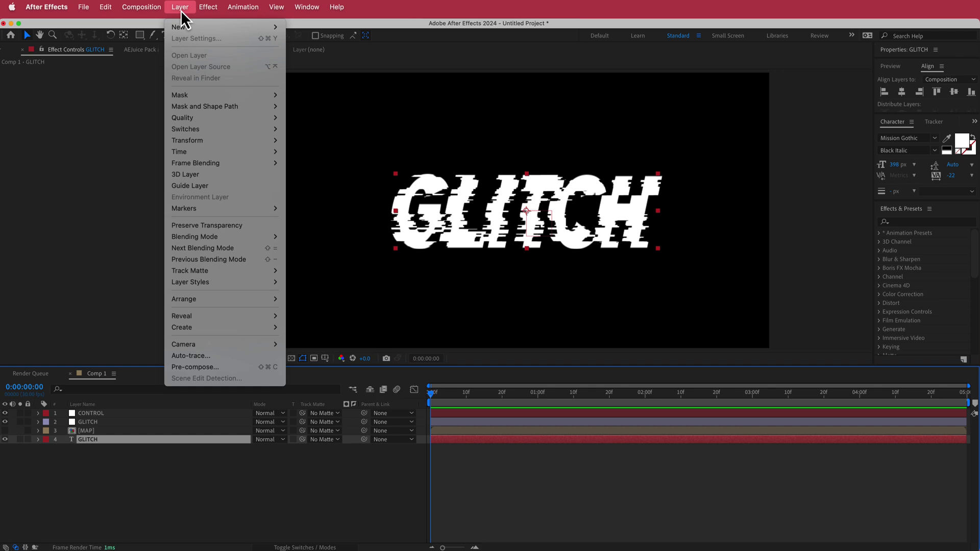
left_click(248, 367)
type("TEXT")
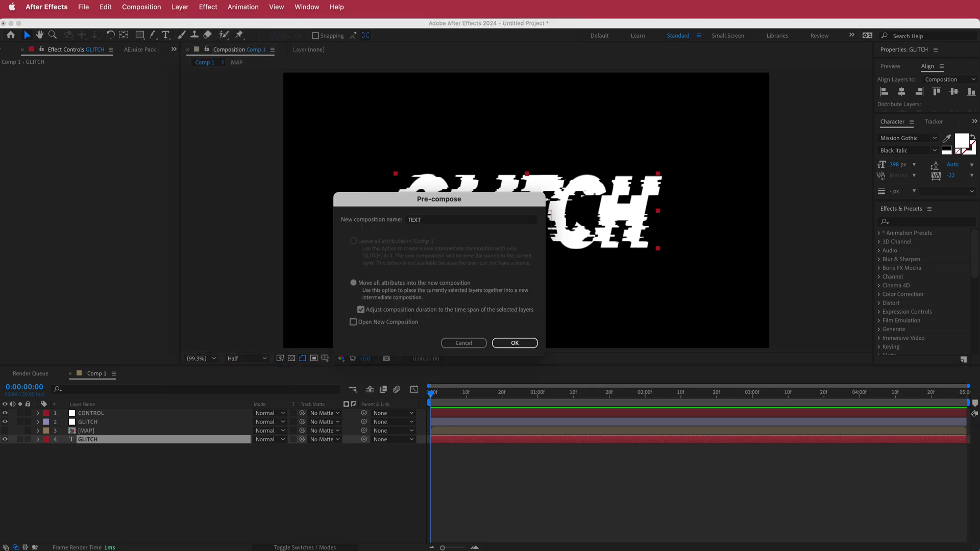
key("Return")
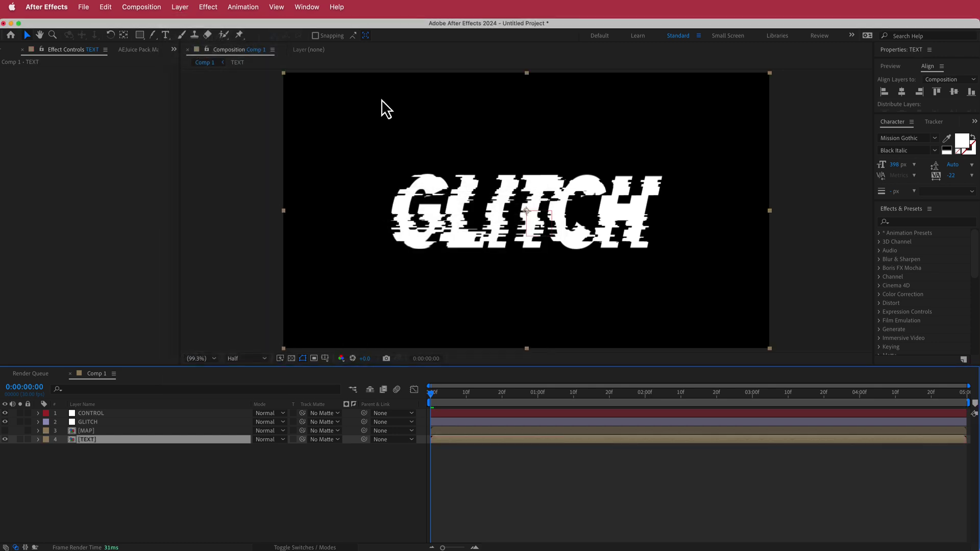
key("ctrl+space")
type("shif")
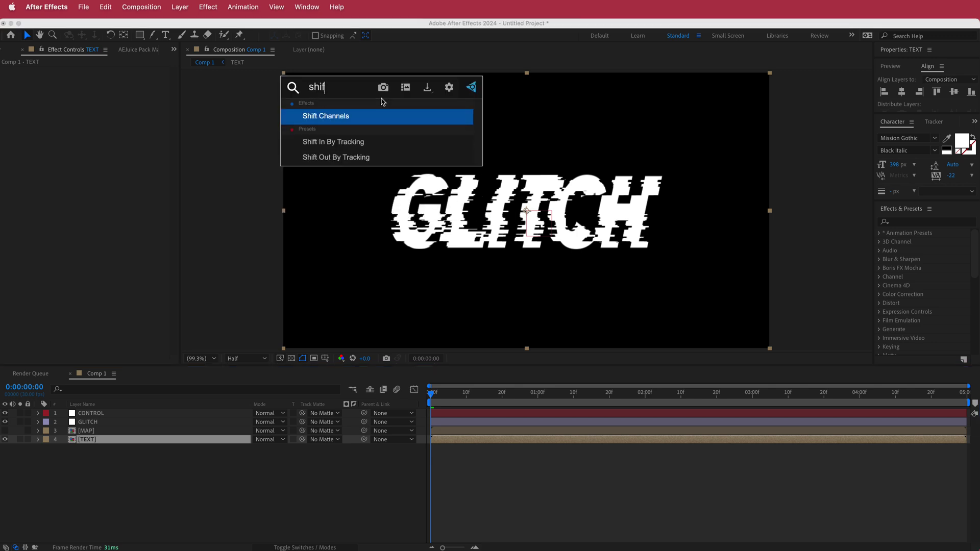
left_click(348, 119)
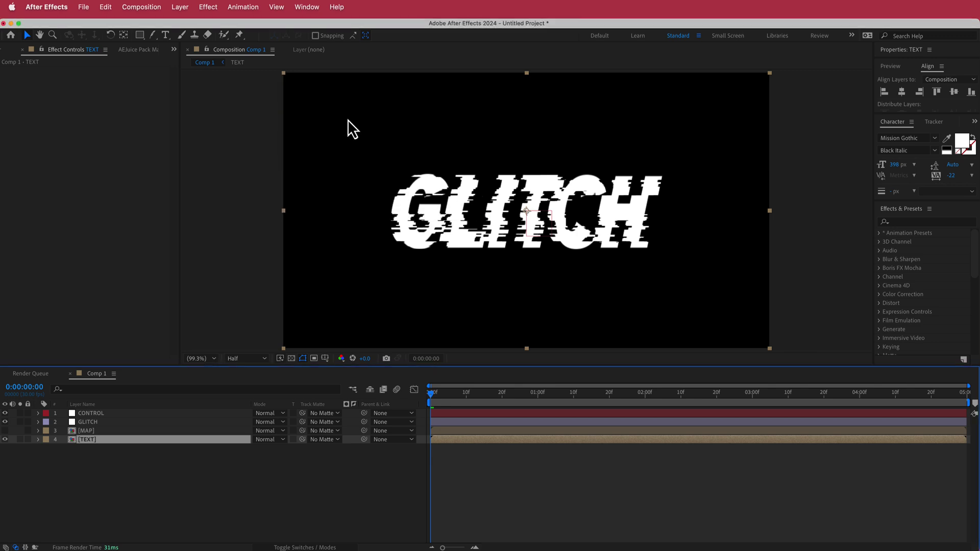
Duplicate the TEXT layer into three stacked copies and select all three
left_click(106, 455)
left_click(94, 441)
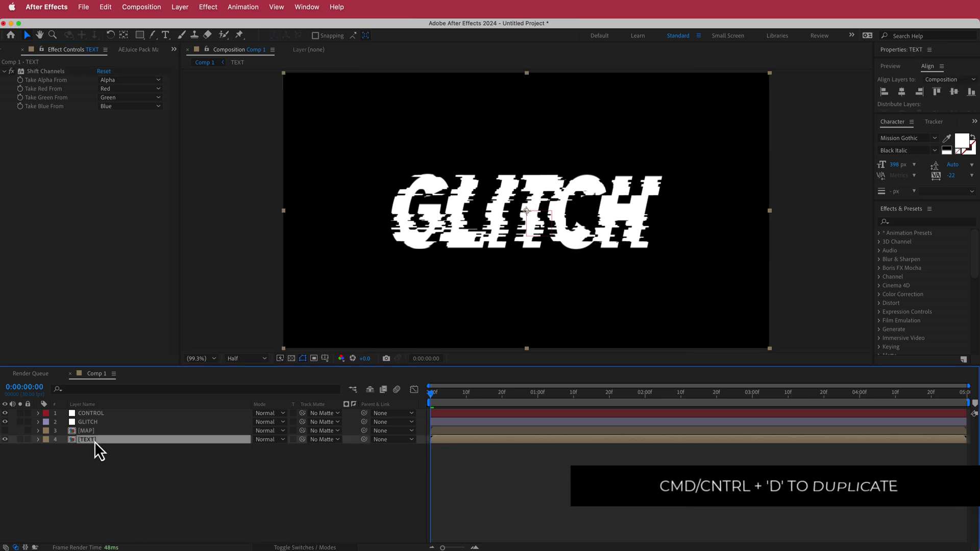
left_click(115, 467)
left_click(82, 440)
key("super+d")
key("super+d")
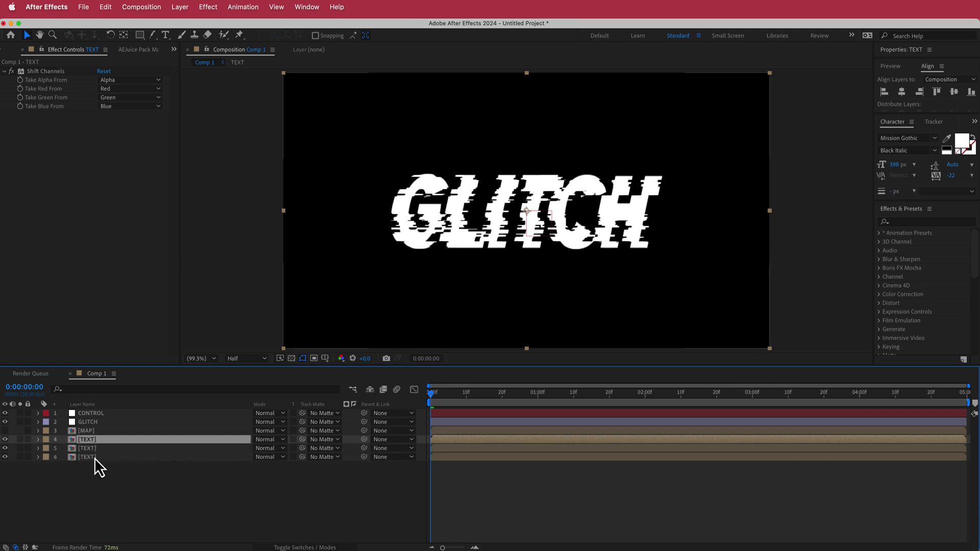
left_click(87, 457, "shift")
left_click(264, 442)
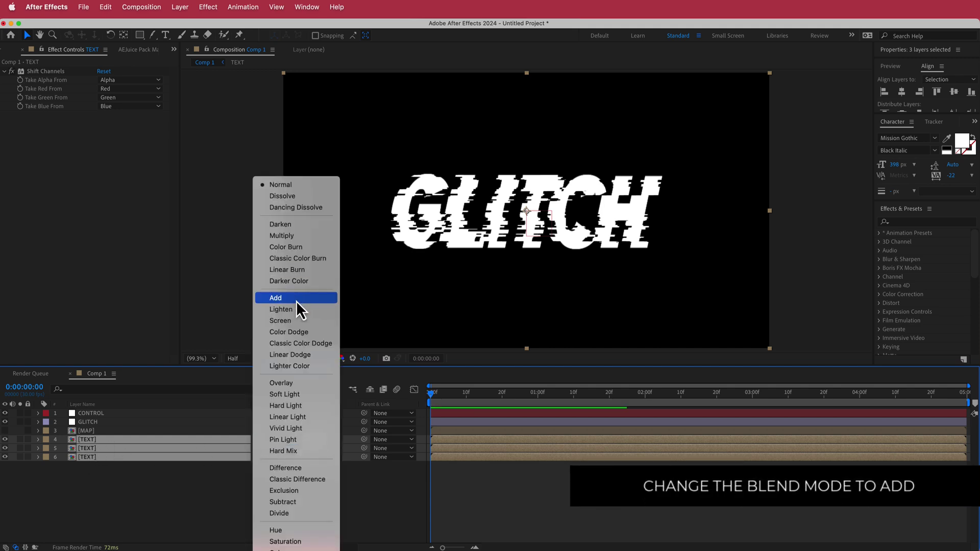
Blend the three TEXT copies in Add mode and turn off green and blue on the bottom copy
left_click(296, 299)
left_click(129, 491)
left_click(94, 457)
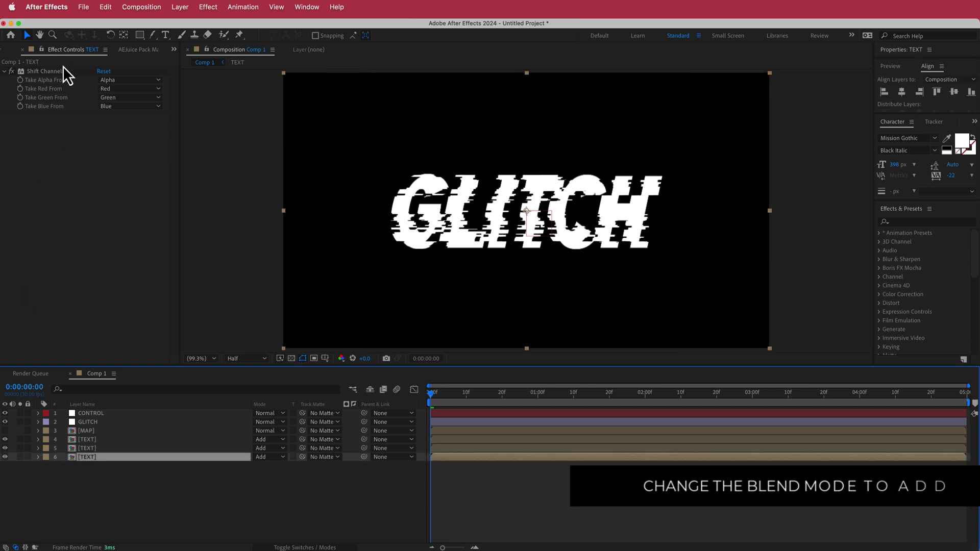
left_click(102, 98)
left_click(131, 219)
left_click(114, 106)
left_click(125, 227)
Make the middle copy green-only and the top copy blue-only in Shift Channels
left_click(88, 448)
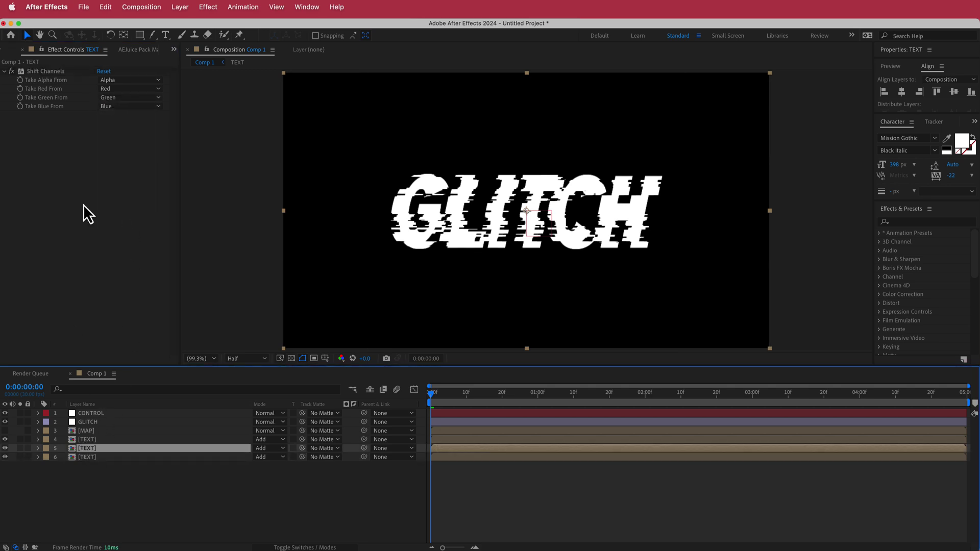
left_click(111, 91)
left_click(135, 209)
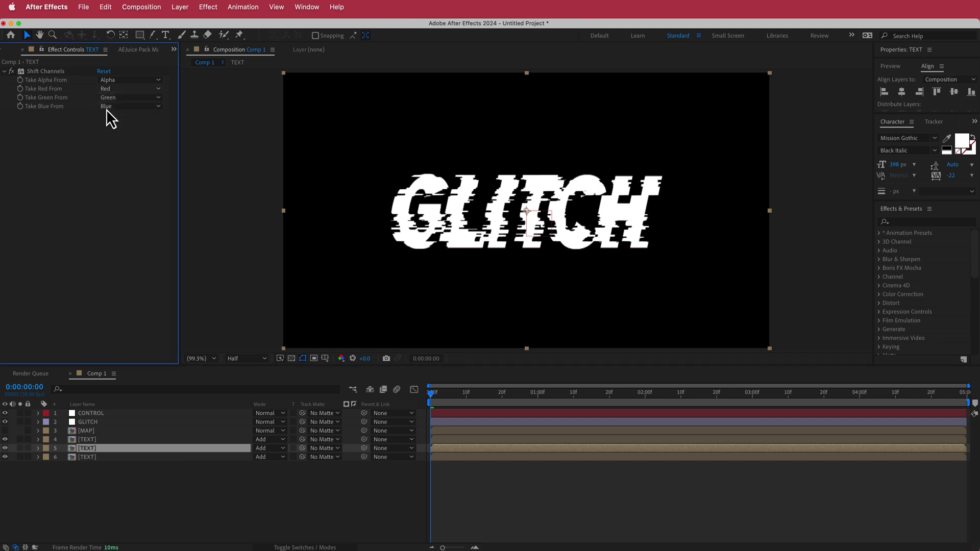
left_click(109, 106)
left_click(132, 220)
left_click(91, 439)
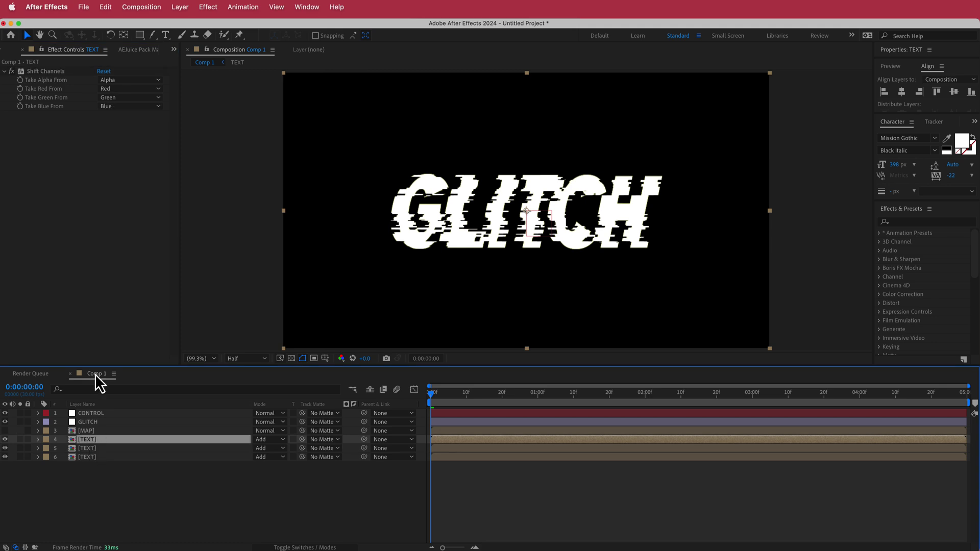
left_click(118, 90)
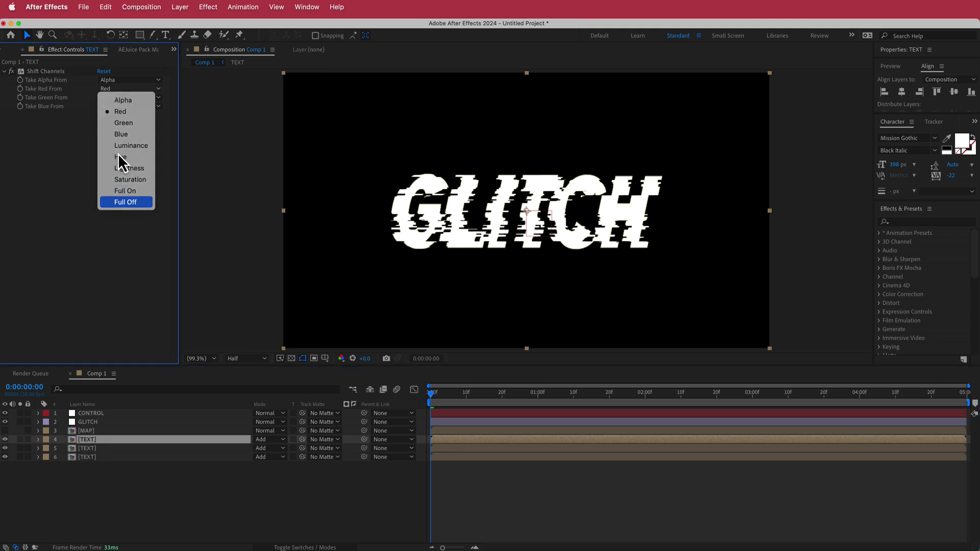
left_click(134, 209)
left_click(115, 98)
left_click(129, 213)
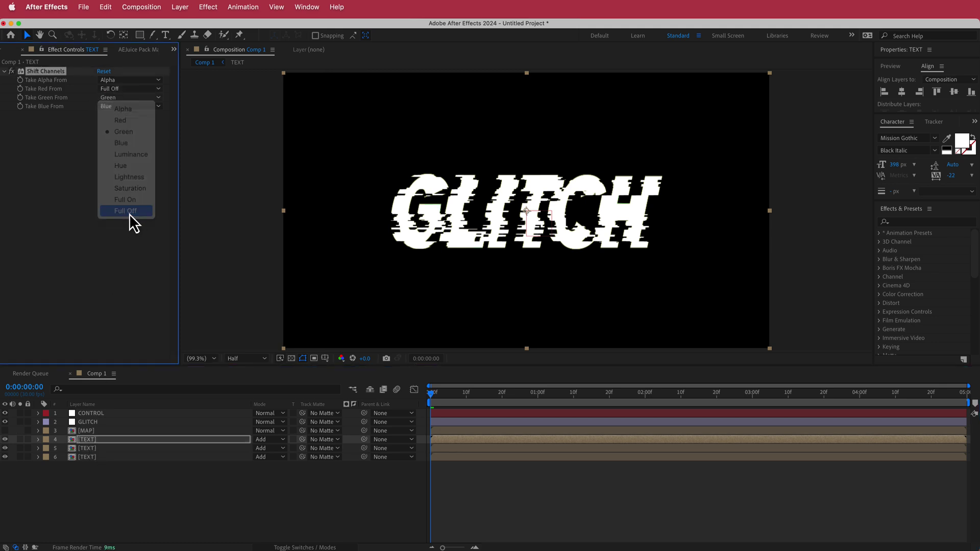
Preview the glitch a few frames in and reveal the bottom TEXT layer's Position
left_click_drag(430, 394, 401, 399)
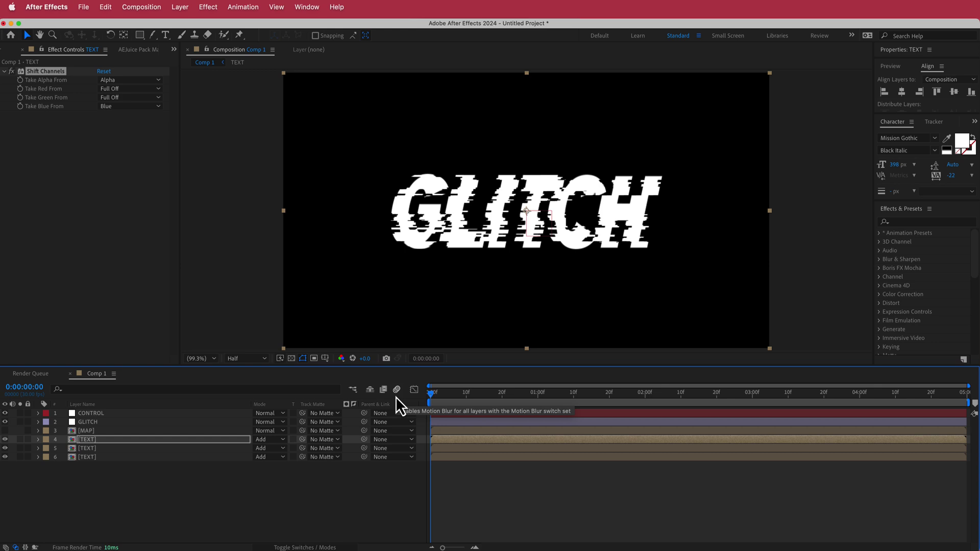
left_click(108, 457)
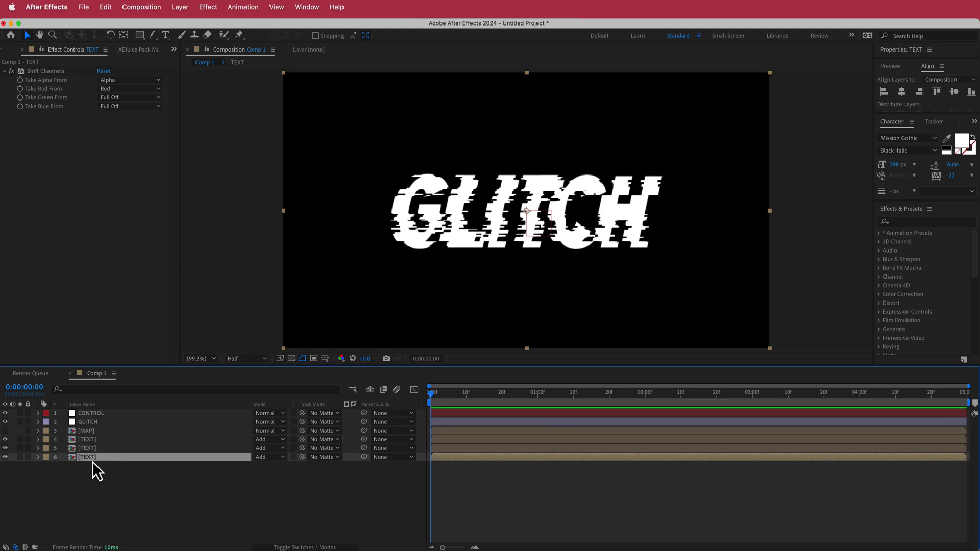
key("p")
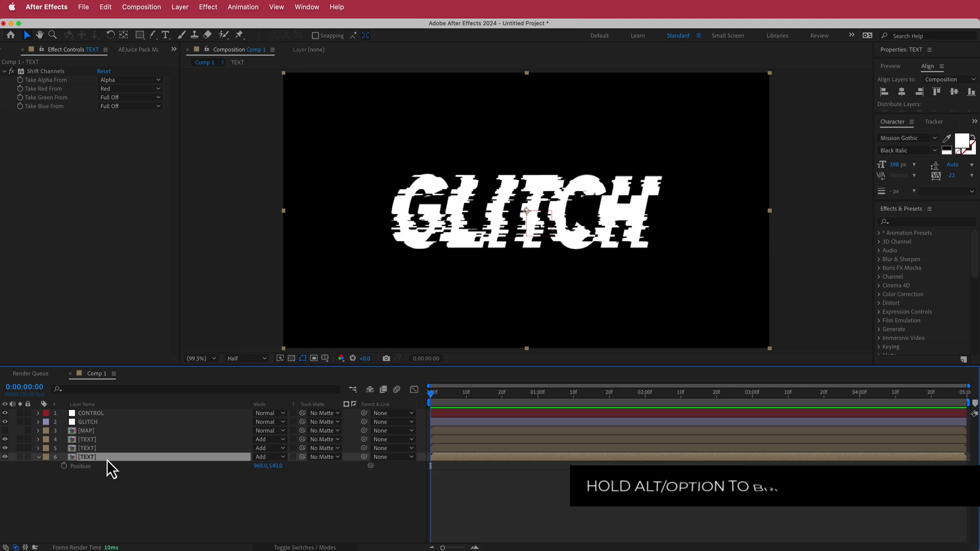
Add a wiggle() expression to layer 6's Position, pick-whipping CONTROL's Slider Control and Slider Control 2 as arguments
left_click(64, 466, "alt")
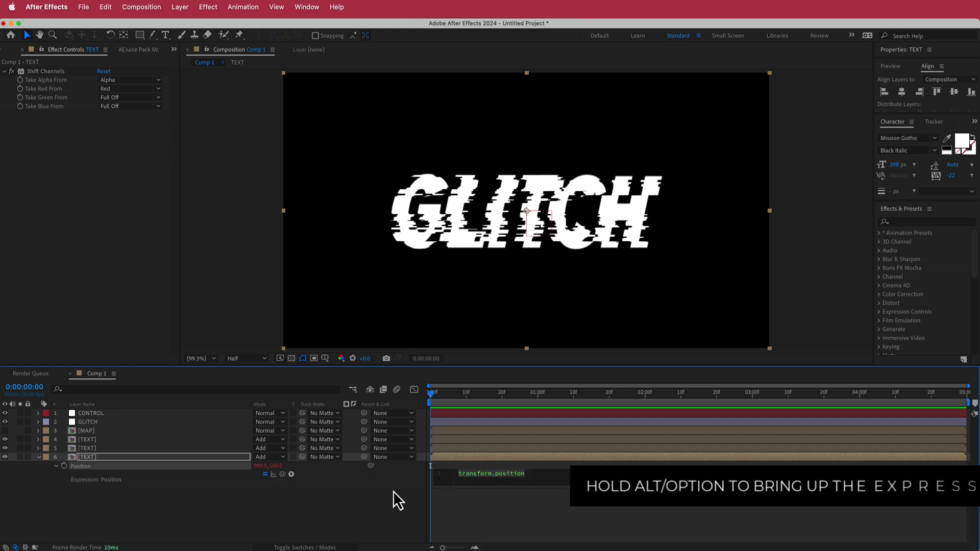
left_click(103, 415)
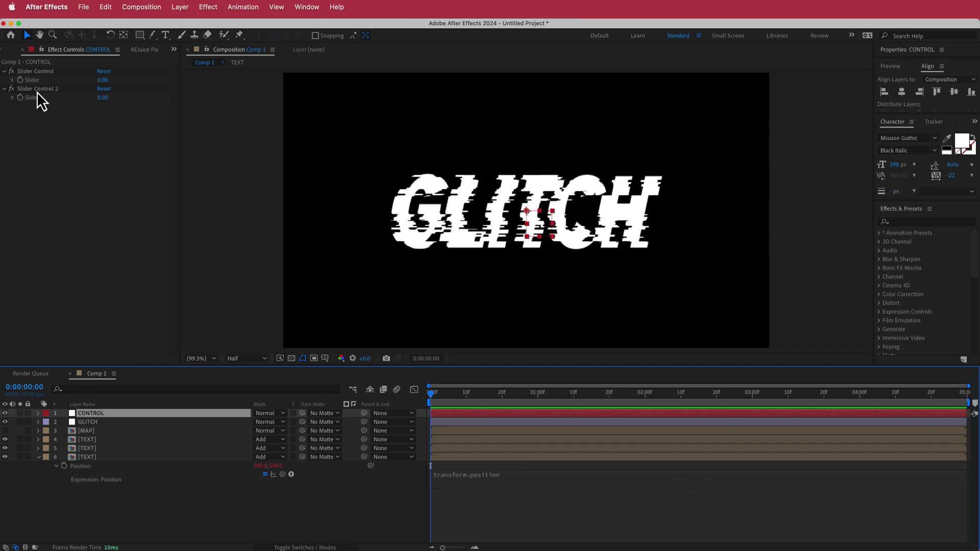
left_click(480, 477)
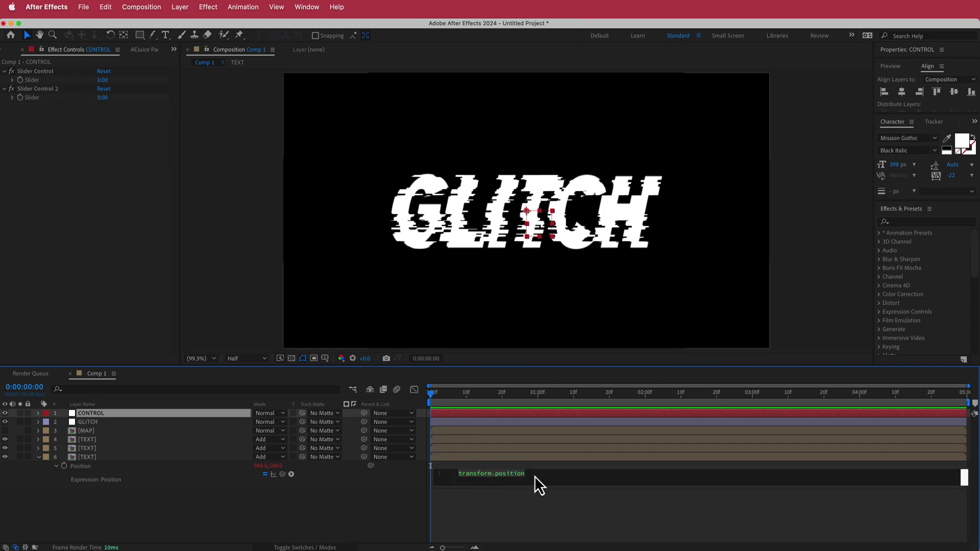
type("wiggle()")
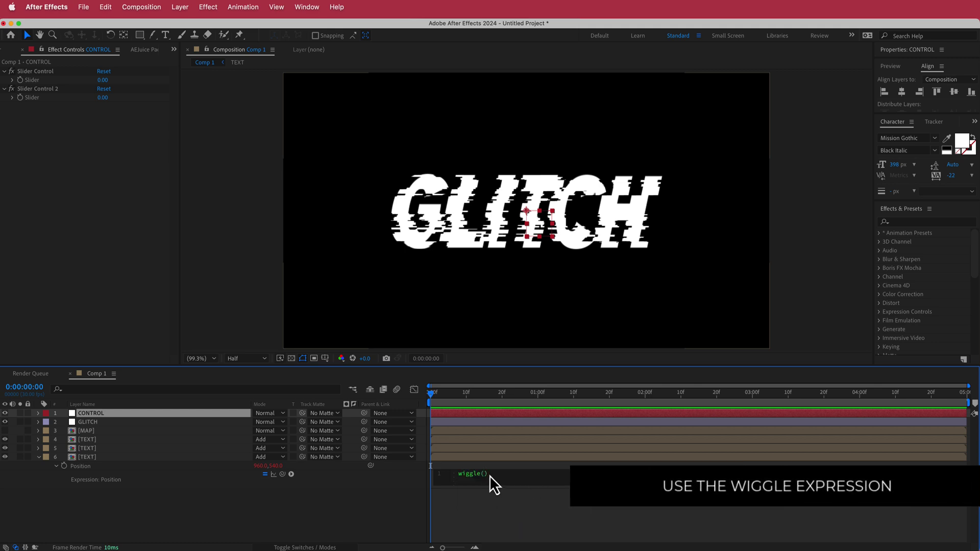
left_click_drag(282, 474, 40, 80)
type(",")
left_click_drag(282, 474, 32, 101)
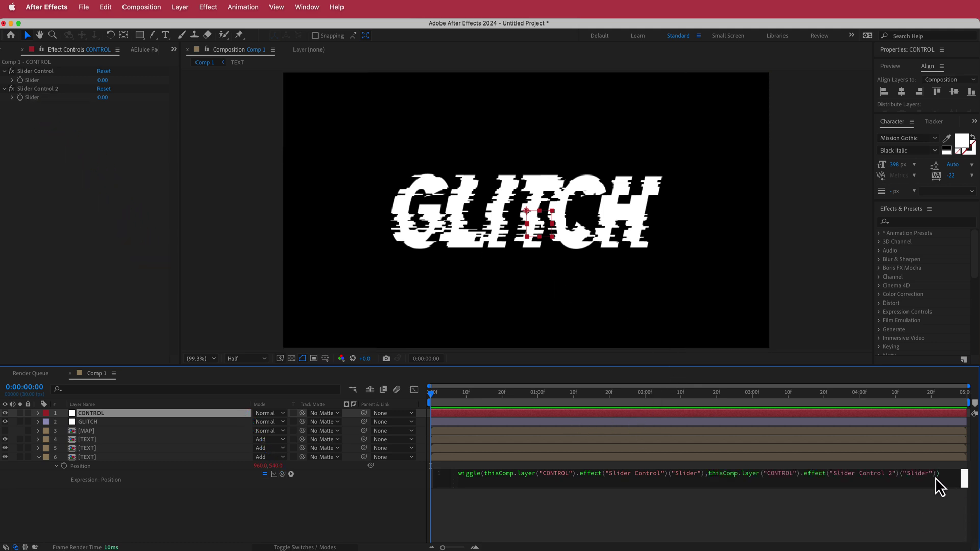
left_click(625, 508)
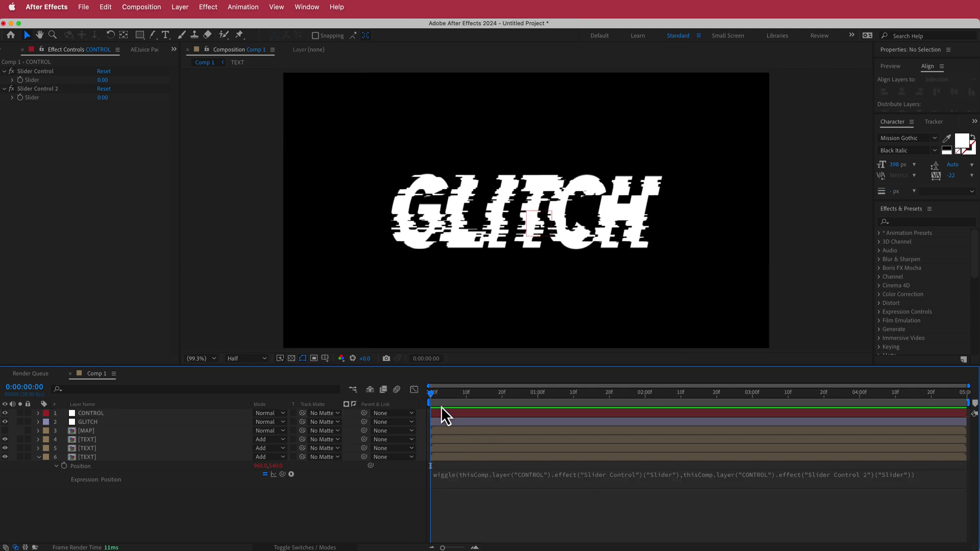
Set CONTROL's Slider Control to 20 and Slider Control 2 to 32, then scrub to check the wiggle
left_click(102, 80)
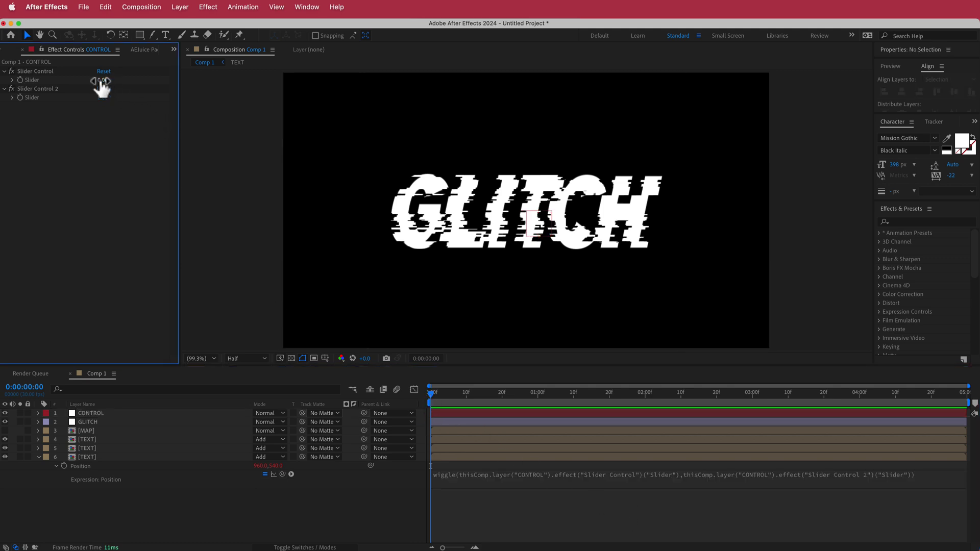
left_click(112, 79)
type("20")
key("Return")
left_click(103, 97)
type("32")
key("Return")
left_click_drag(431, 393, 370, 411)
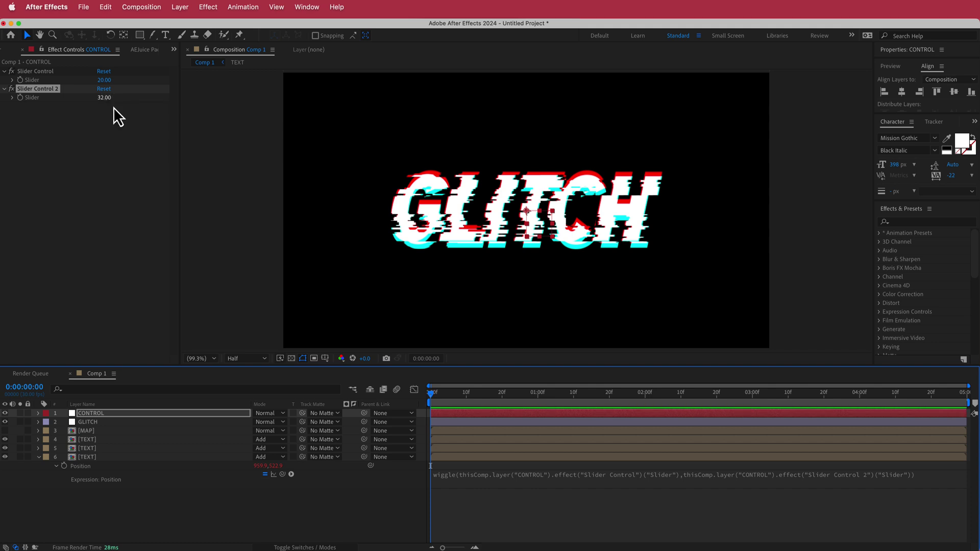
Copy only the wiggle expression from layer 6's Position
left_click(94, 457)
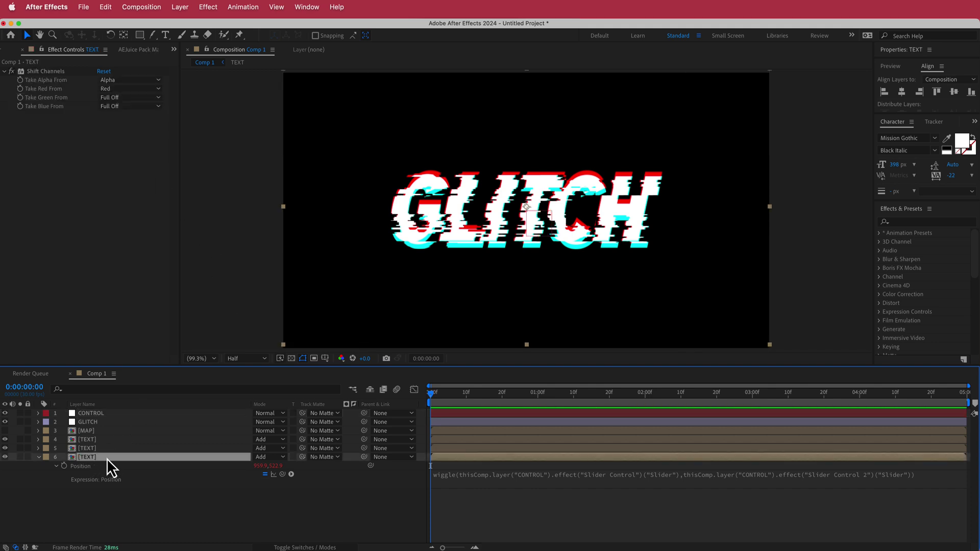
left_click(88, 466)
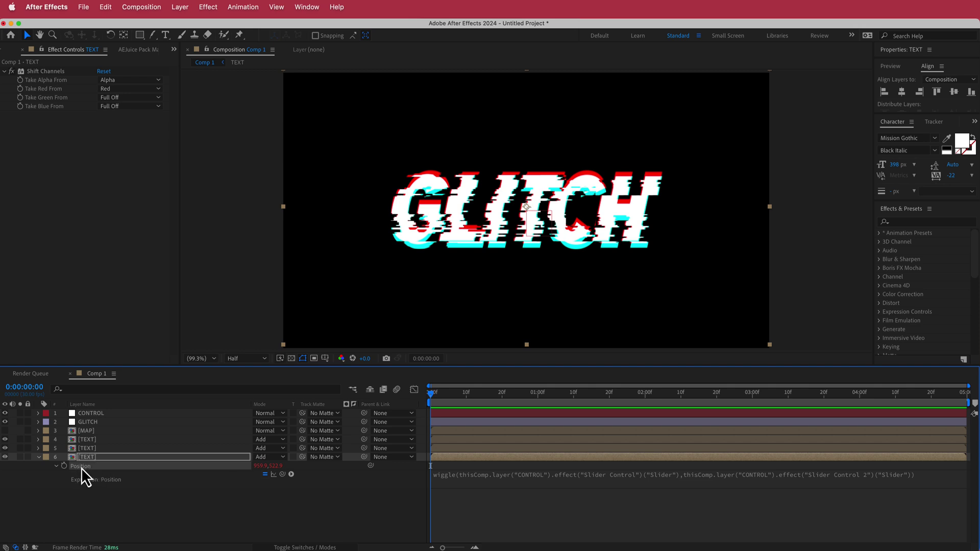
left_click(181, 8)
mouse_move(108, 10)
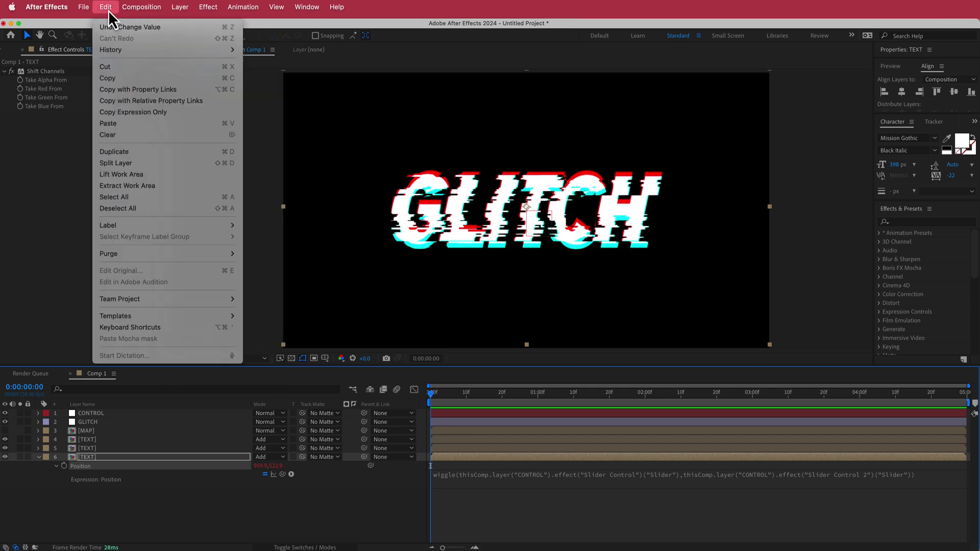
left_click(149, 112)
Paste the wiggle expression onto TEXT layers 5 and 4, then preview the colour split
left_click(92, 450)
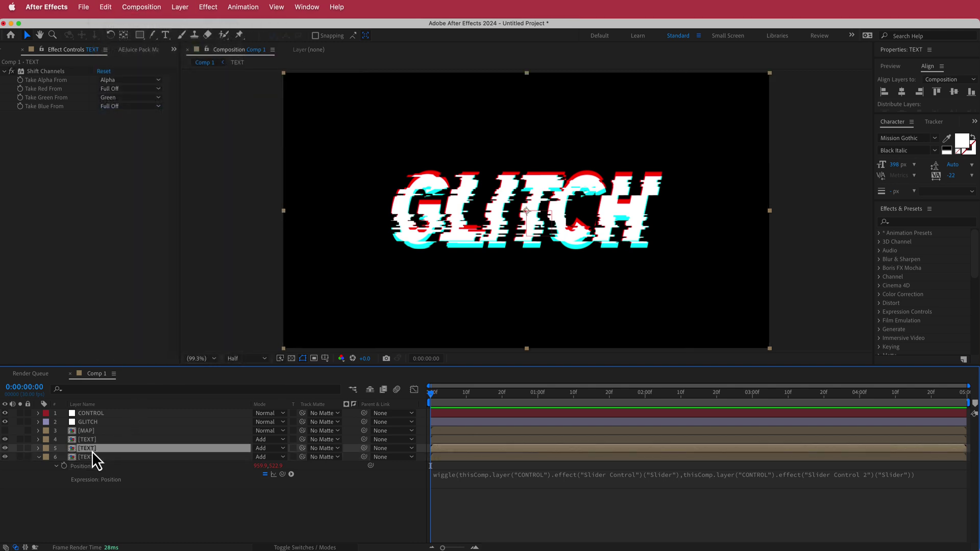
key("cmd+v")
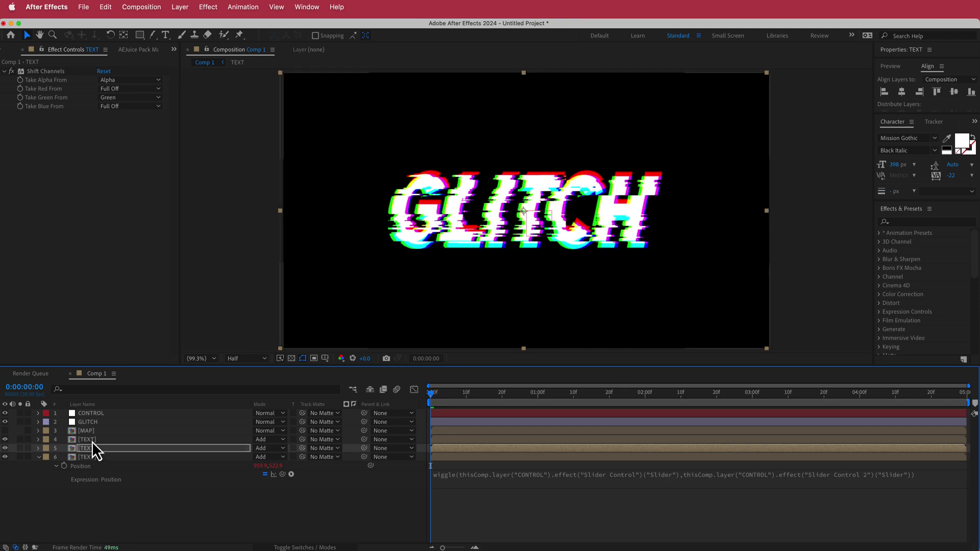
left_click(92, 441)
key("cmd+v")
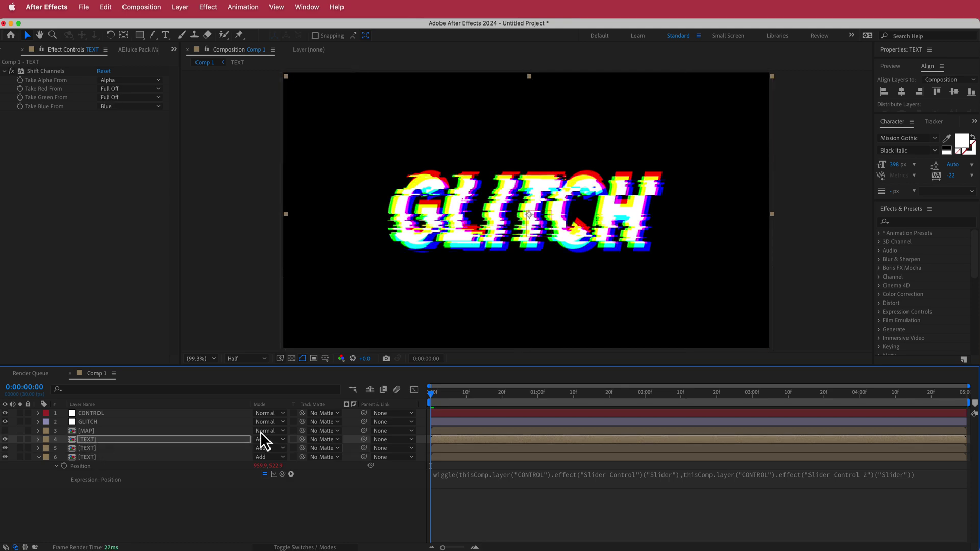
mouse_move(433, 397)
left_mouse_down()
mouse_move(726, 398)
mouse_move(431, 398)
left_mouse_up()
key("space")
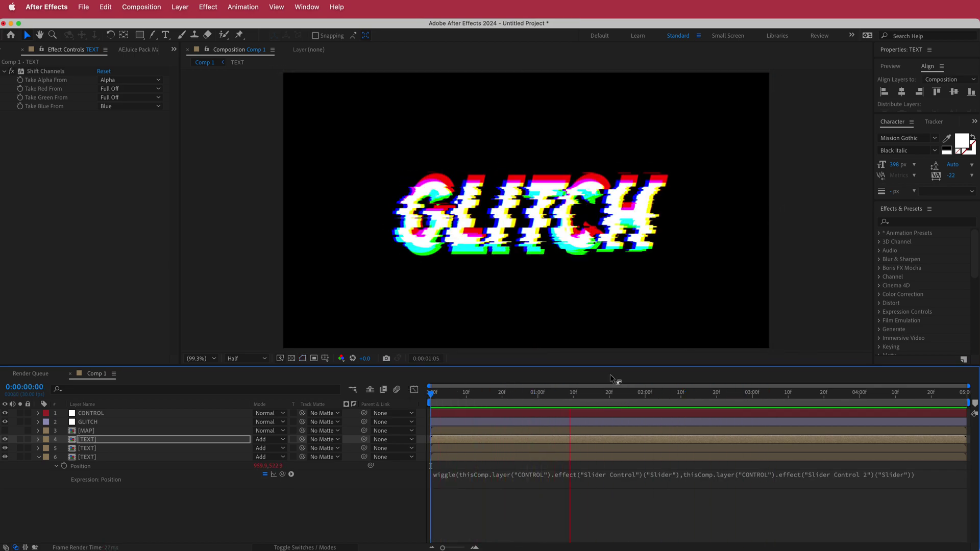
key("space")
left_click_drag(656, 394, 359, 397)
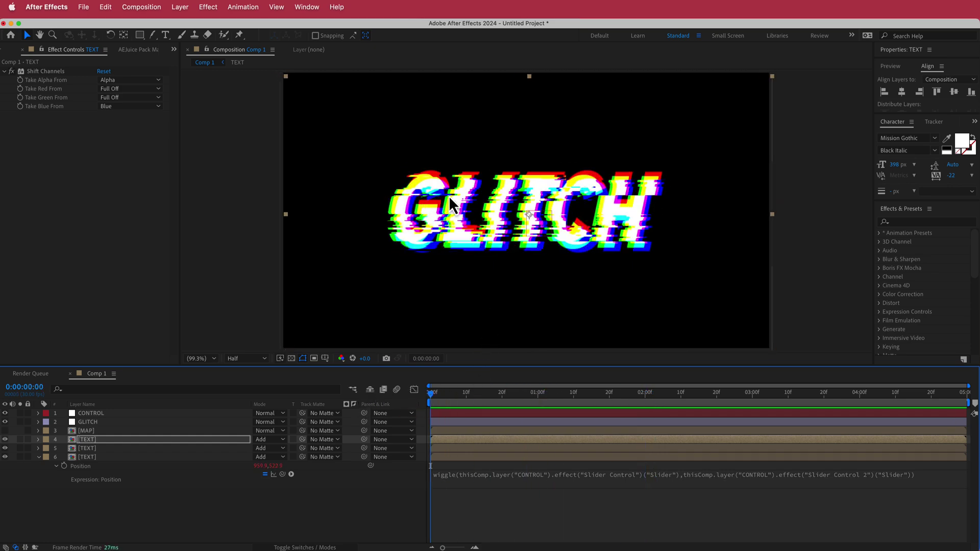
In the MAP comp, lower Fractal Noise Complexity to 3.0 and Scale Height to 48, then check Comp 1
double_click(84, 430)
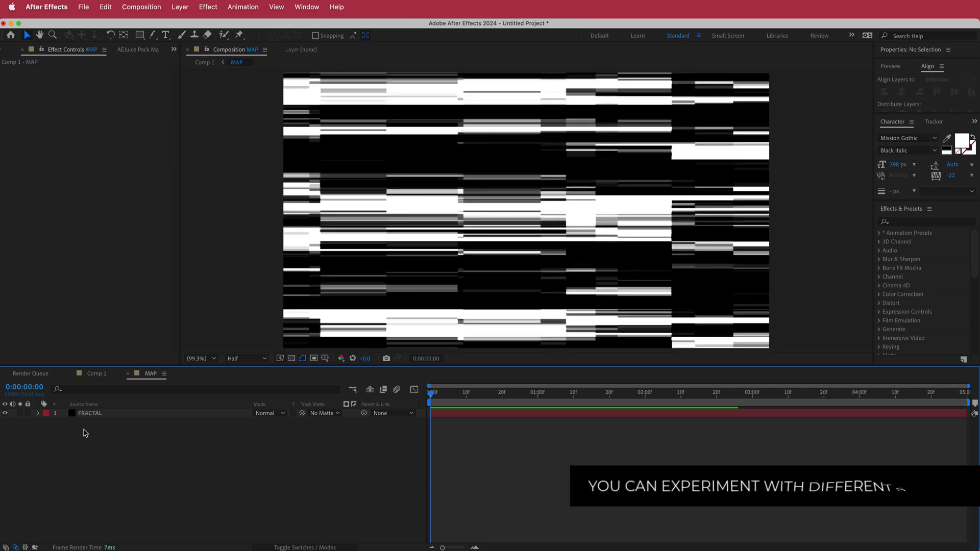
left_click(88, 413)
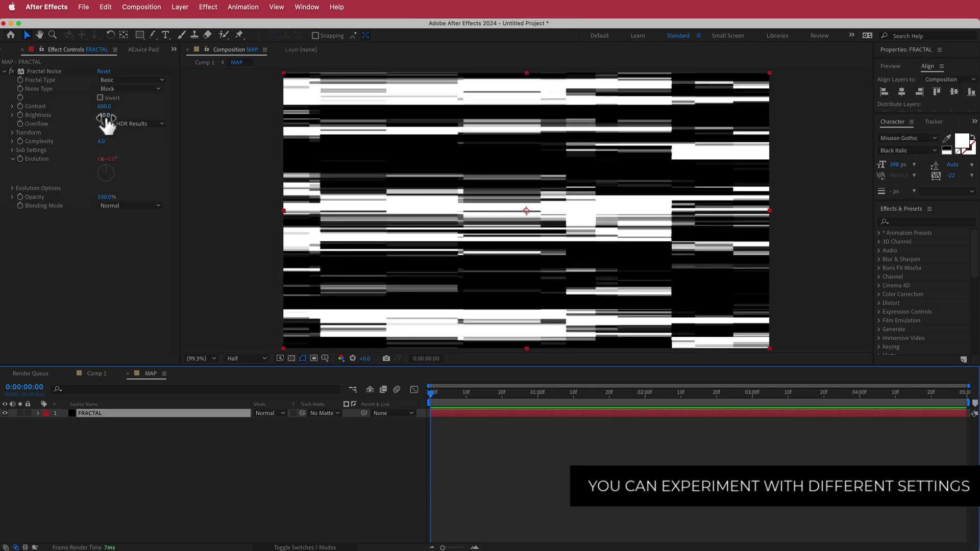
left_click_drag(105, 147, 100, 147)
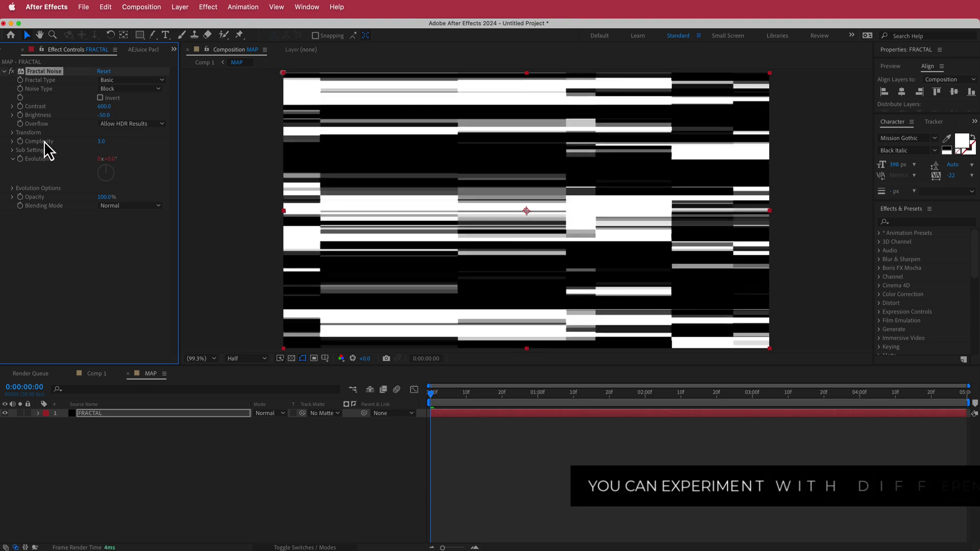
left_click(13, 133)
left_click_drag(103, 176, 73, 179)
left_click(90, 374)
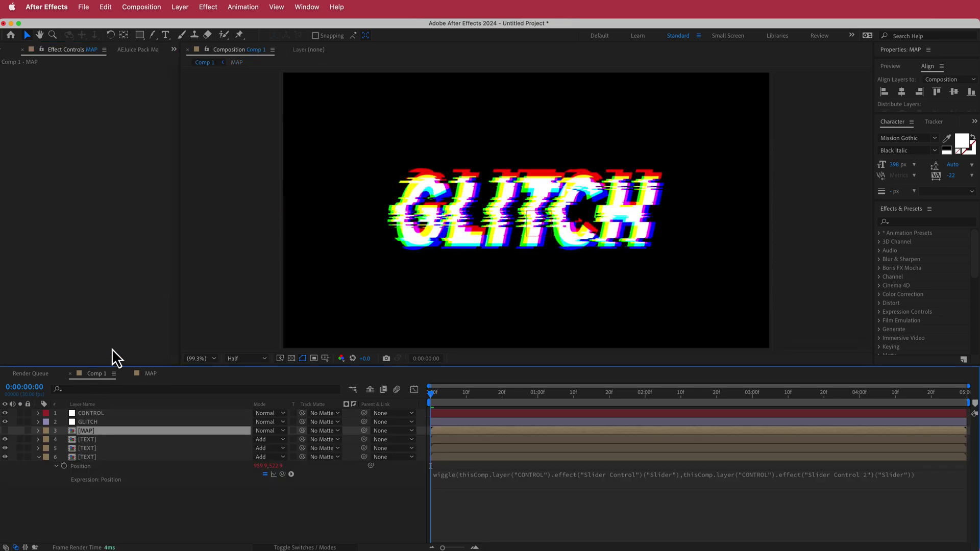
mouse_move(445, 397)
left_mouse_down()
mouse_move(487, 396)
mouse_move(437, 396)
left_mouse_up()
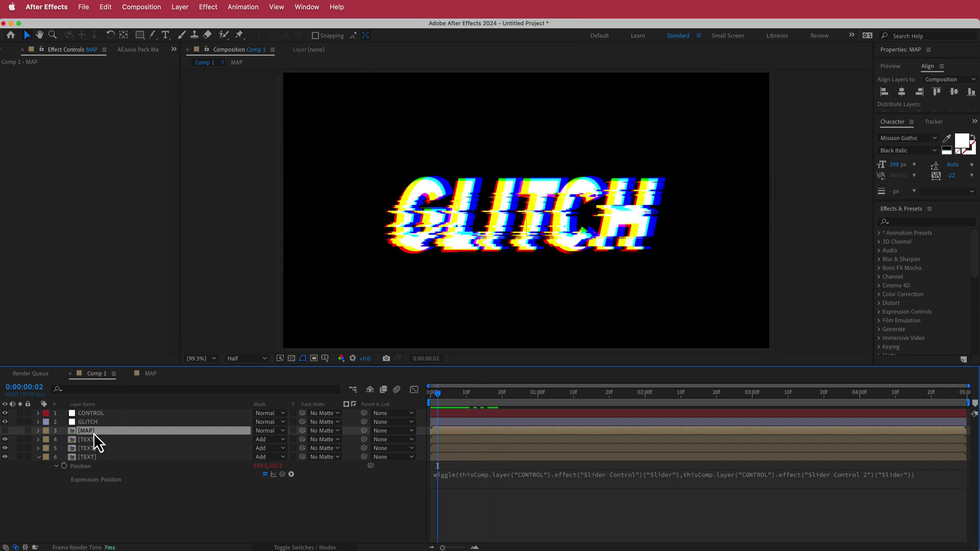
Raise the MAP comp's Fractal Noise Scale Height to 80 and preview the glitch in Comp 1
left_click(151, 375)
left_click(104, 190)
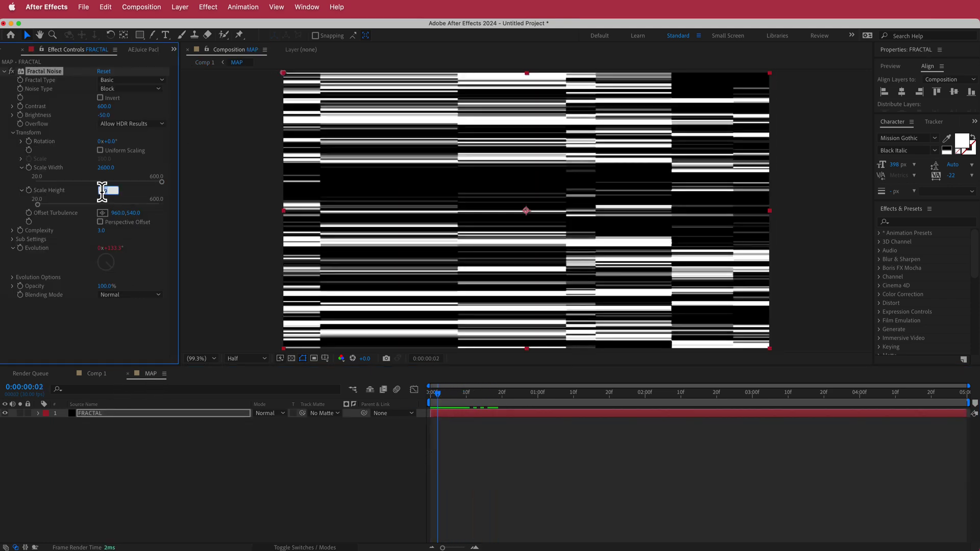
type("80")
key("Return")
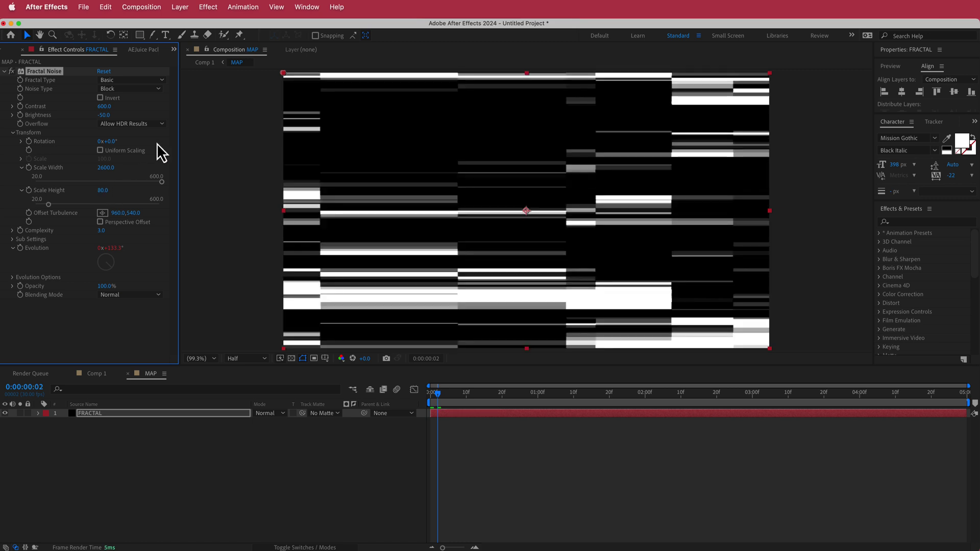
left_click(96, 374)
key("space")
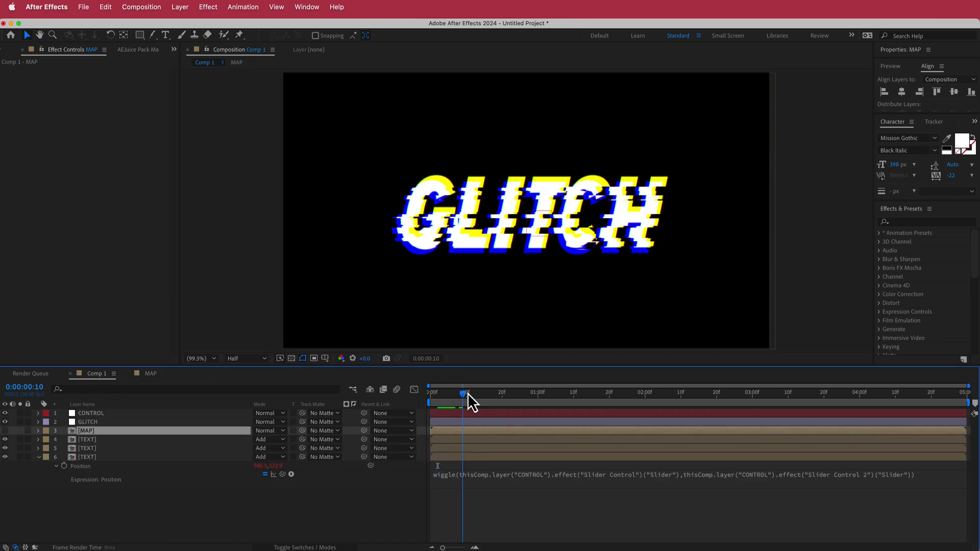
key("space")
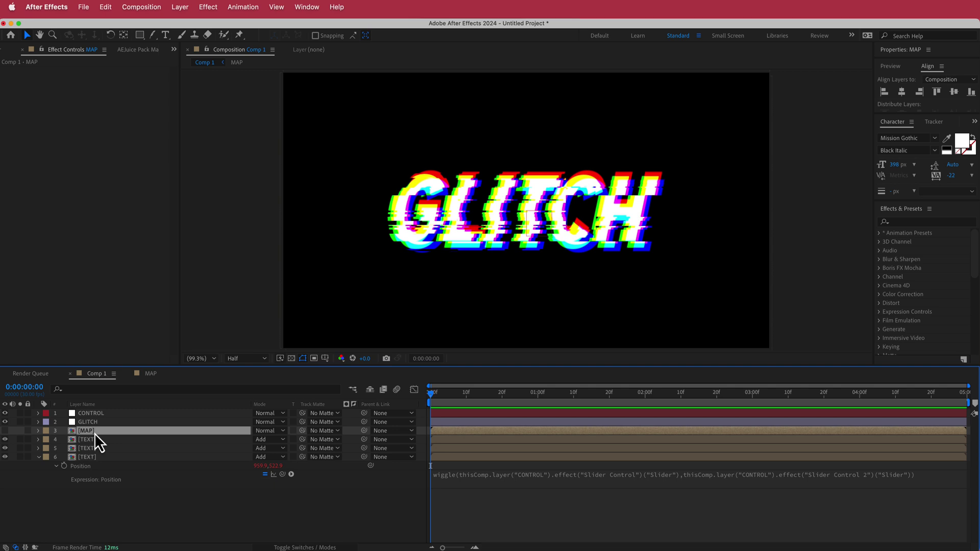
left_click(96, 414)
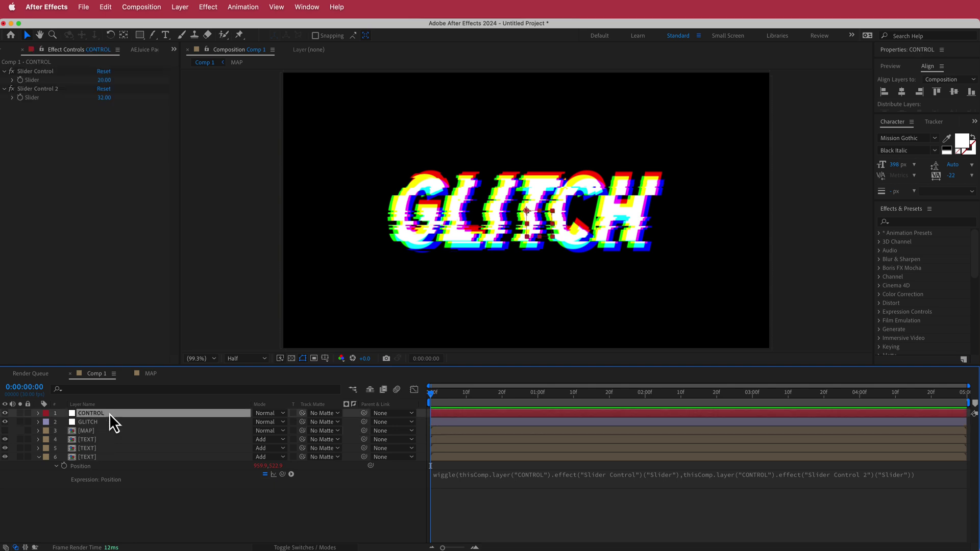
Link the GLITCH layer's Max Horizontal Displacement to CONTROL's Slider Control via an expression
left_click(99, 422)
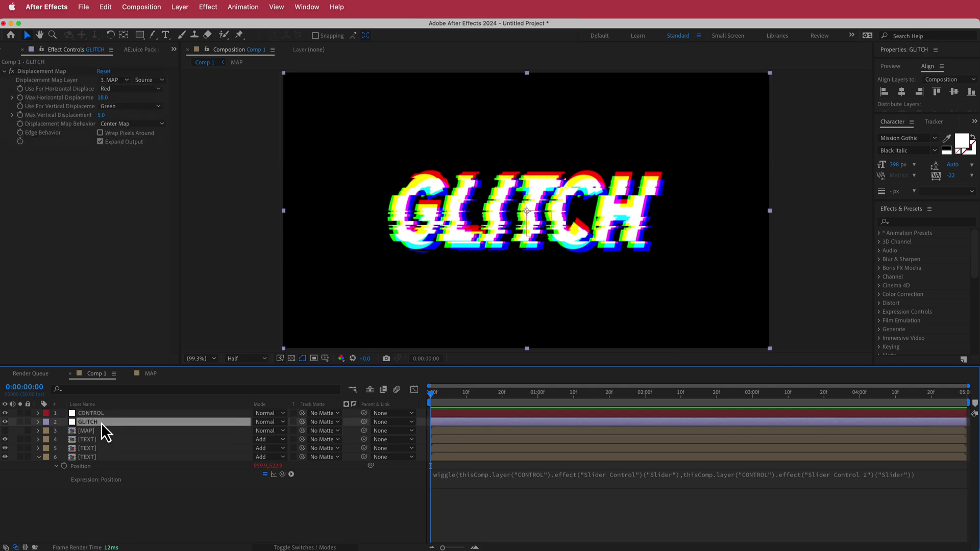
left_click(38, 423)
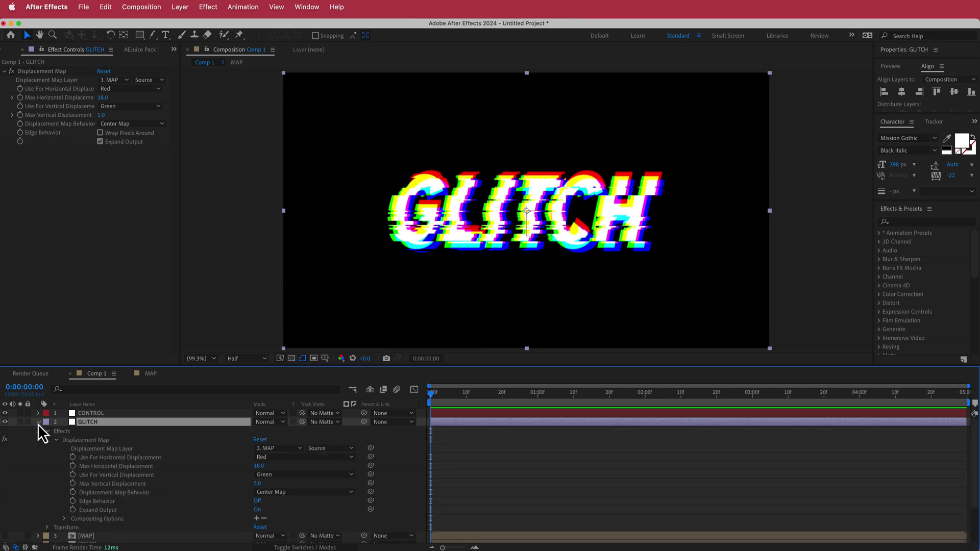
left_click(73, 466, "alt")
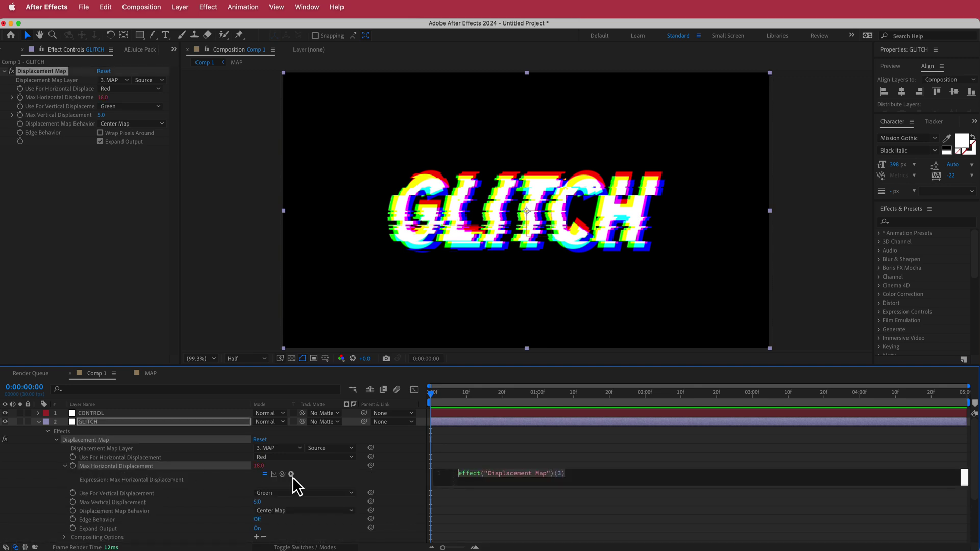
left_click(96, 413)
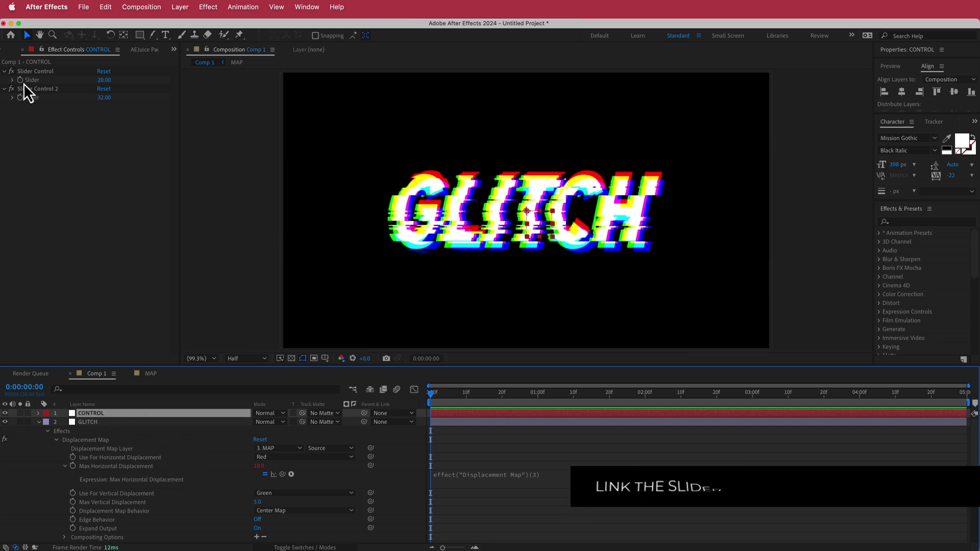
left_click_drag(282, 474, 35, 80)
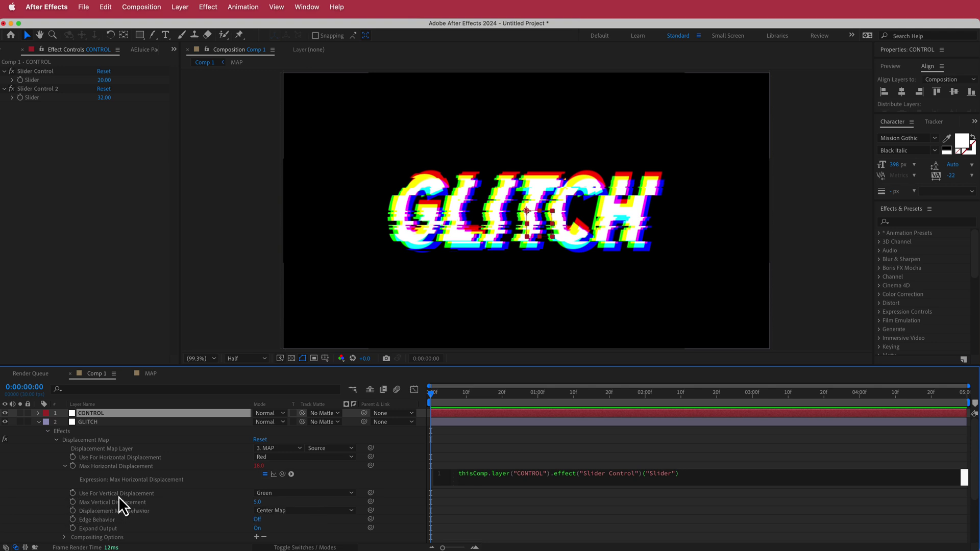
Link Max Vertical Displacement to CONTROL's Slider Control 2, then check the glitch at frame 12
left_click(73, 503, "alt")
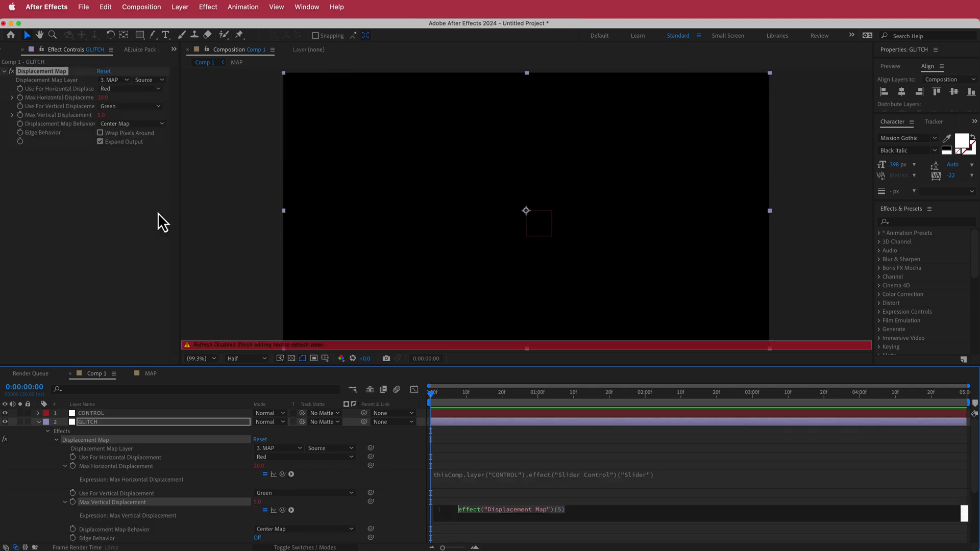
left_click(98, 412)
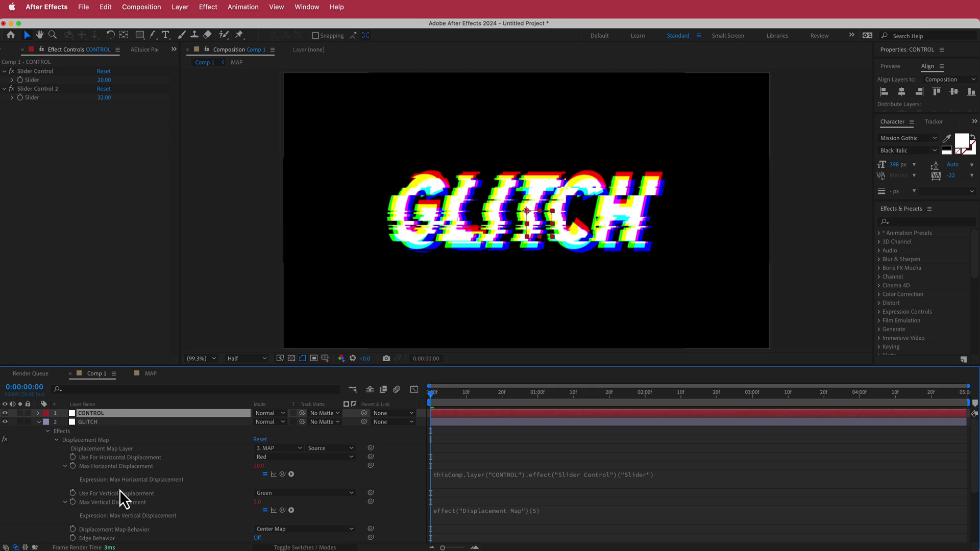
left_click_drag(282, 510, 33, 97)
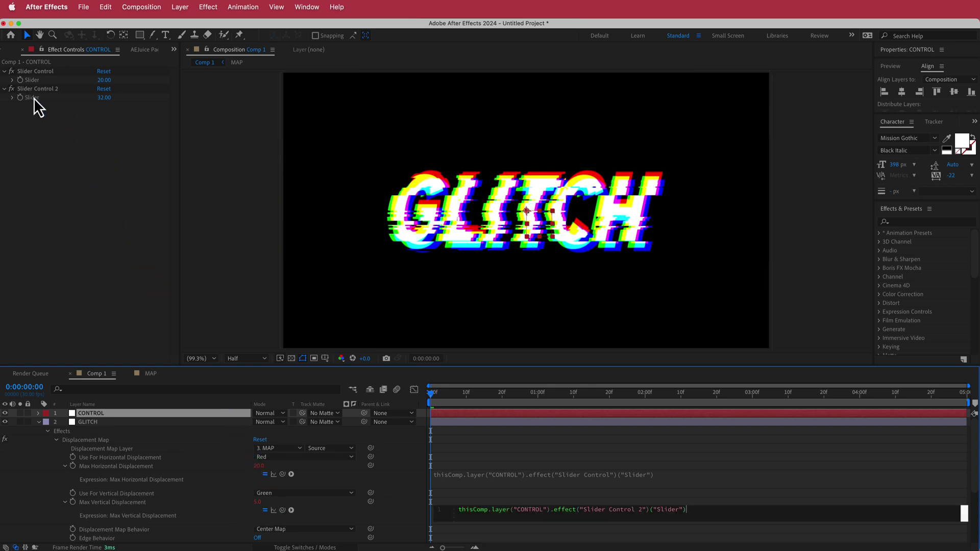
left_click(692, 483)
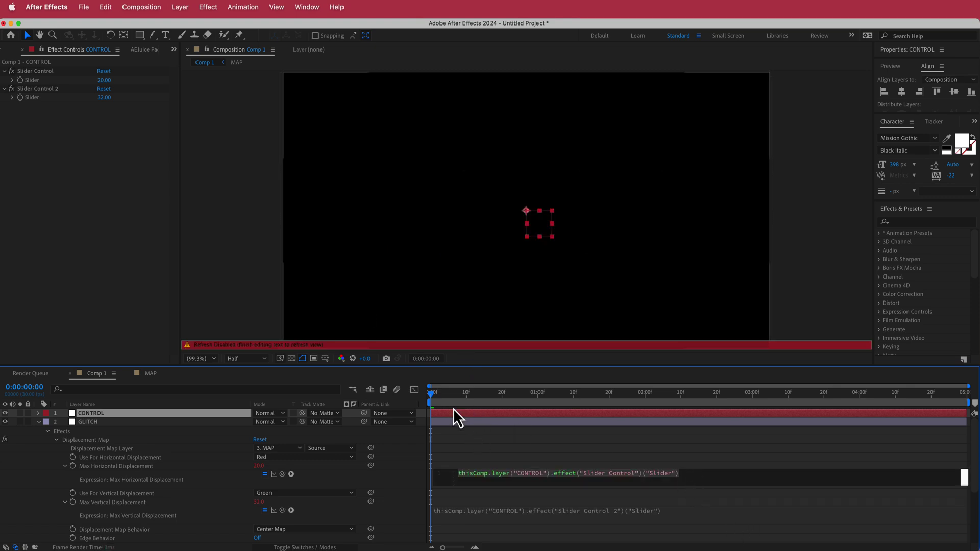
left_click_drag(446, 398, 473, 394)
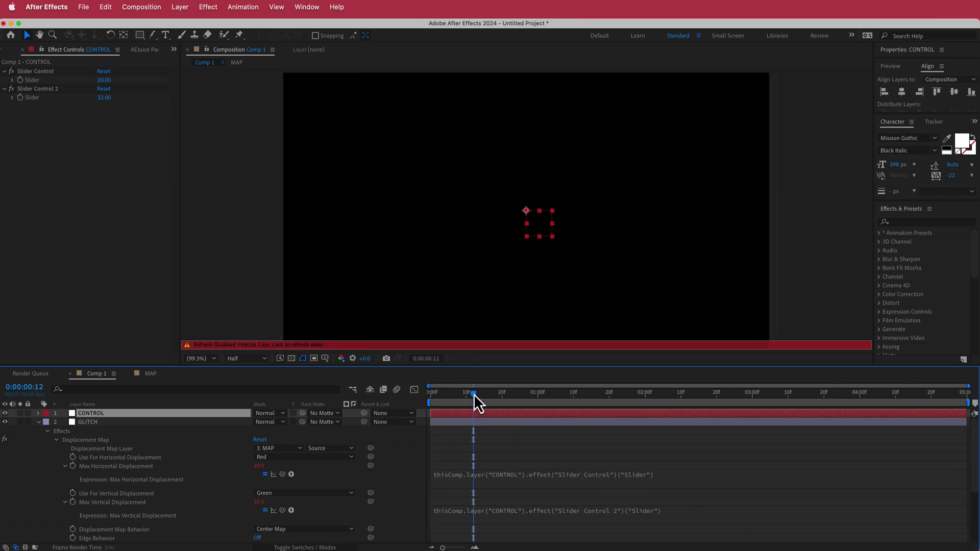
Preview the linked glitch, raising Slider Control 2 and scrubbing through the frames
key("space")
key("space")
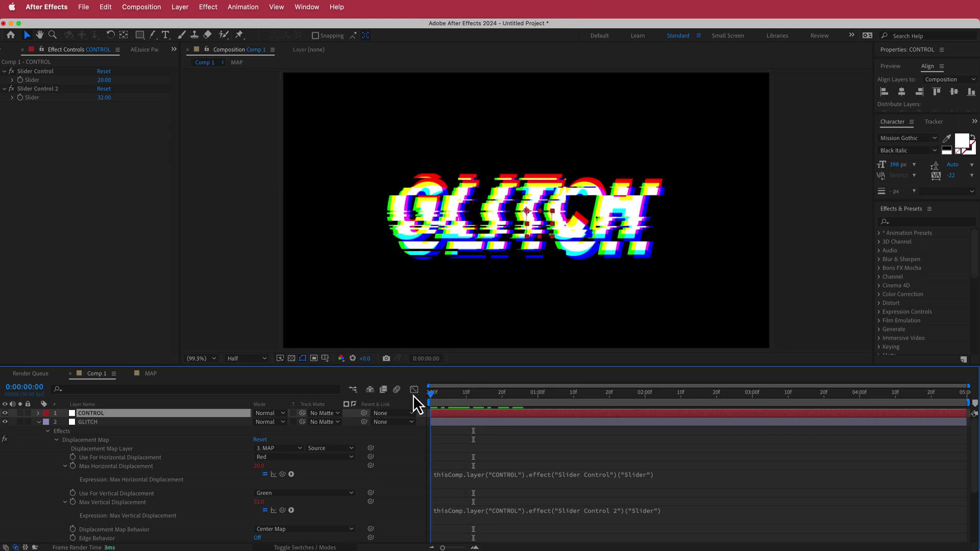
left_click_drag(103, 99, 109, 80)
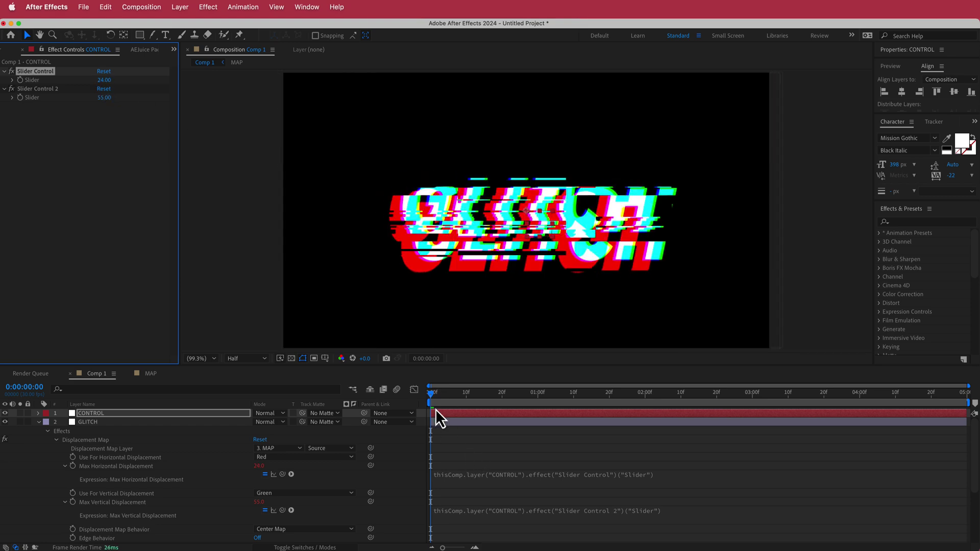
left_click_drag(430, 401, 497, 396)
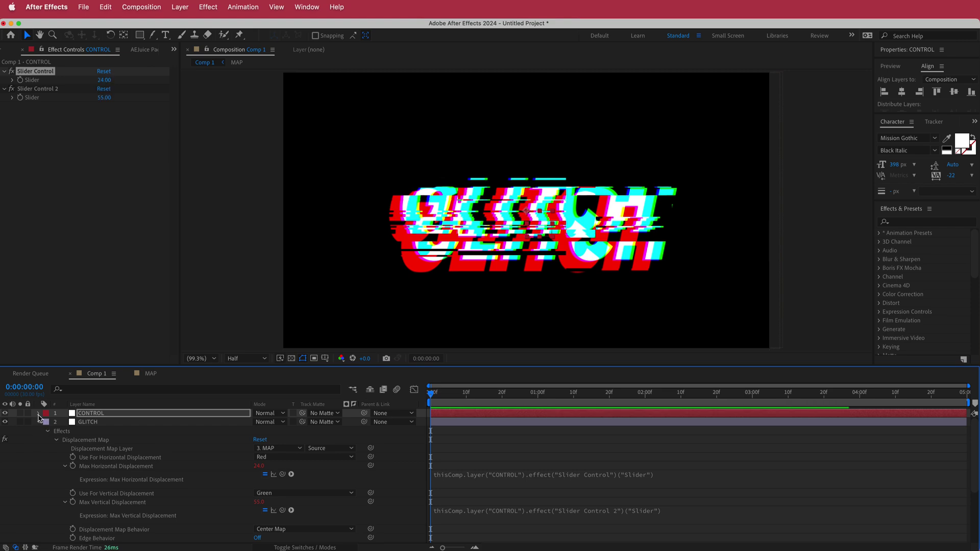
left_click_drag(435, 399, 415, 395)
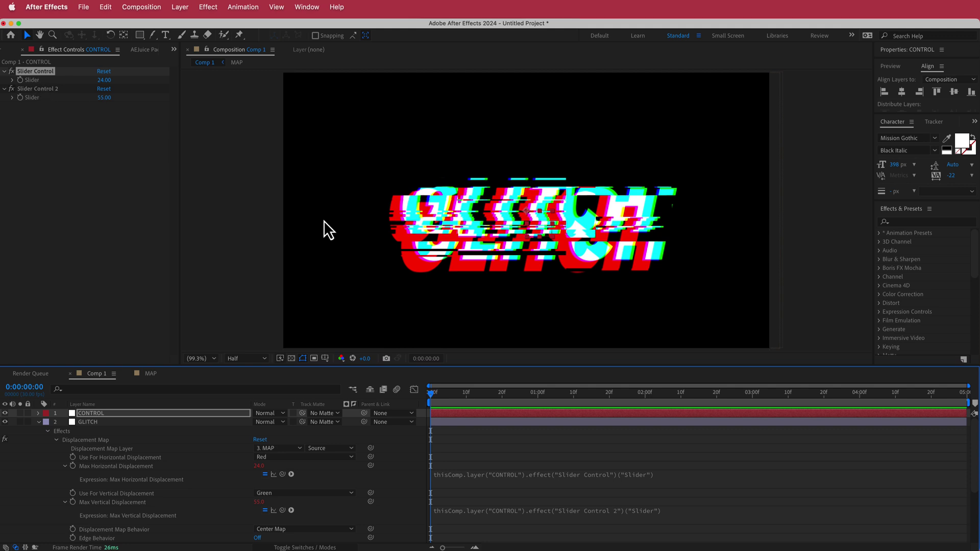
Set both CONTROL slider values to 0
left_click(19, 98)
left_click(104, 80)
type("0")
left_click(104, 97)
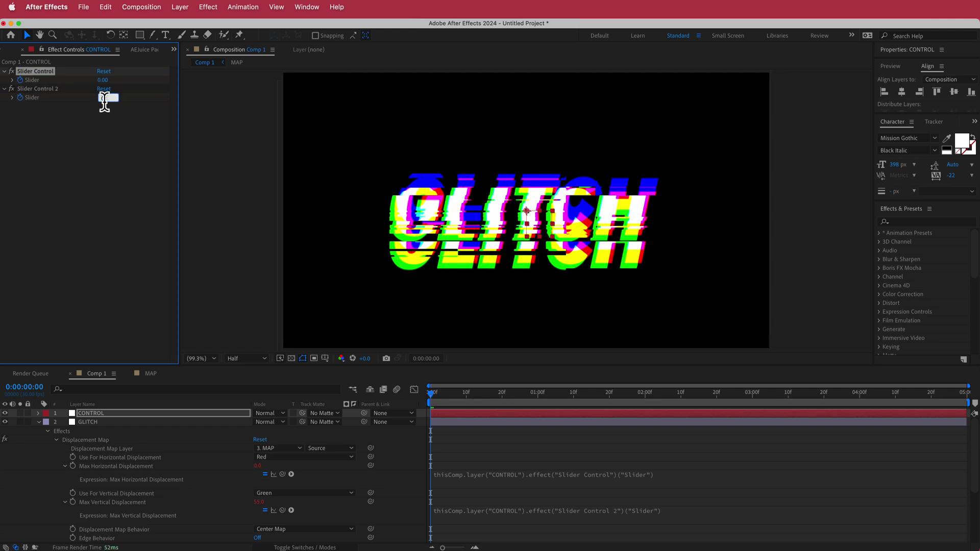
type("0")
key("Return")
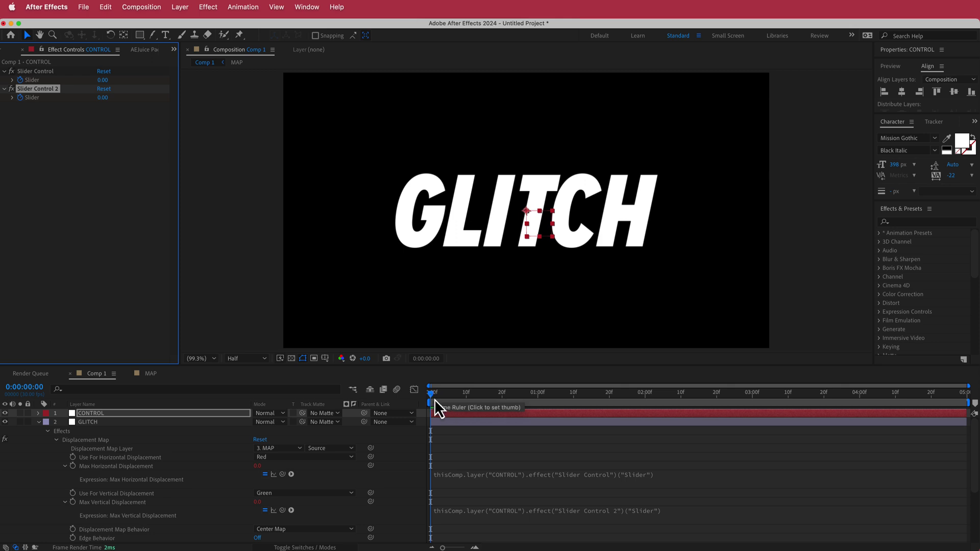
A few frames in, set Slider Control to 13 and Slider Control 2 to 60
left_click_drag(432, 403, 451, 406)
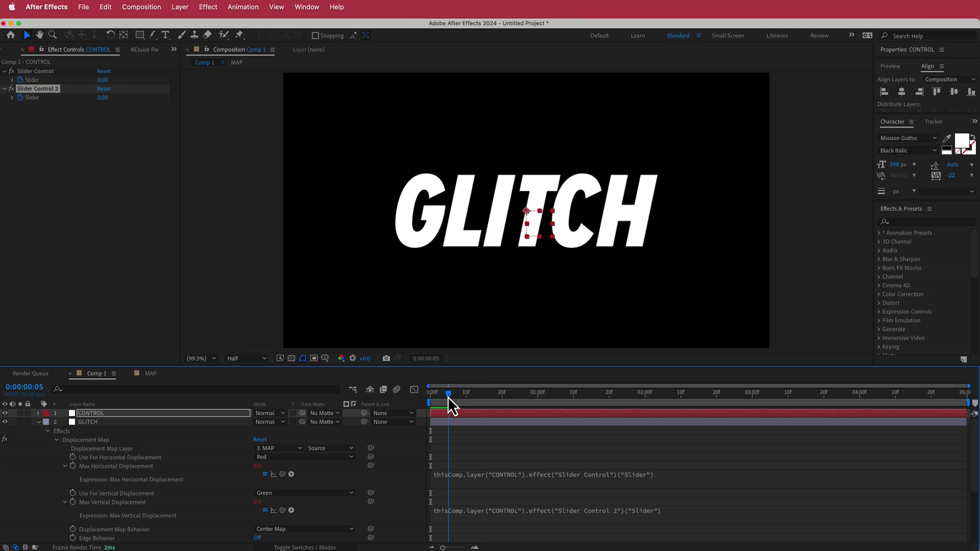
left_click(103, 80)
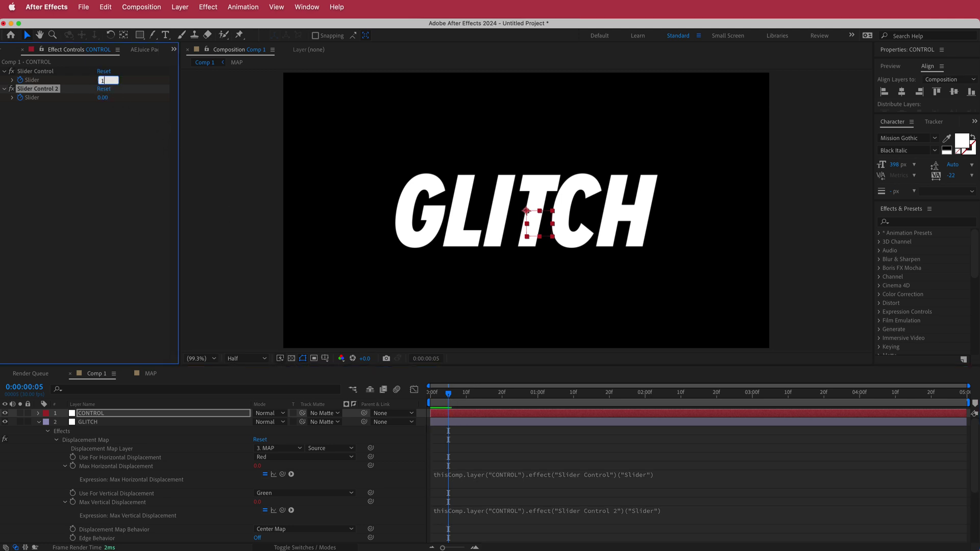
key("Tab")
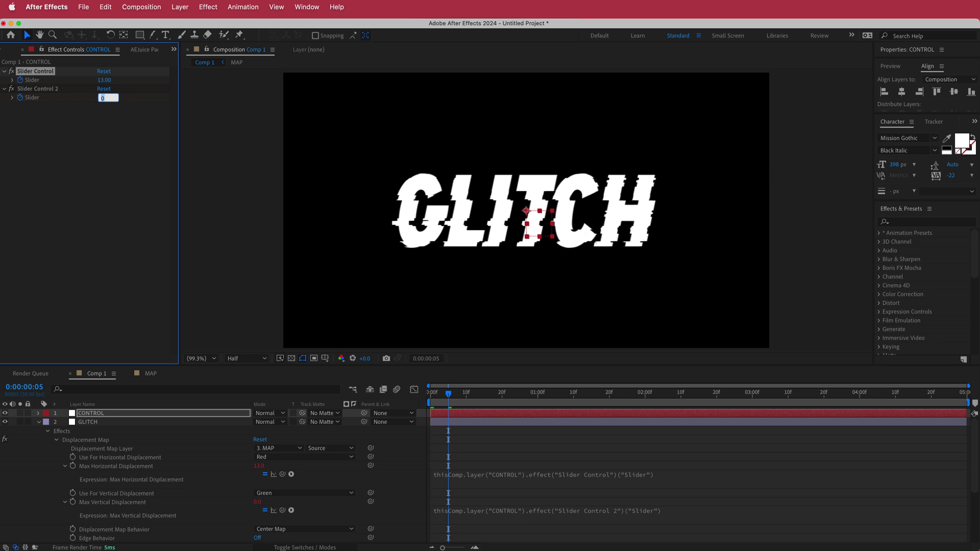
type("80")
key("Tab")
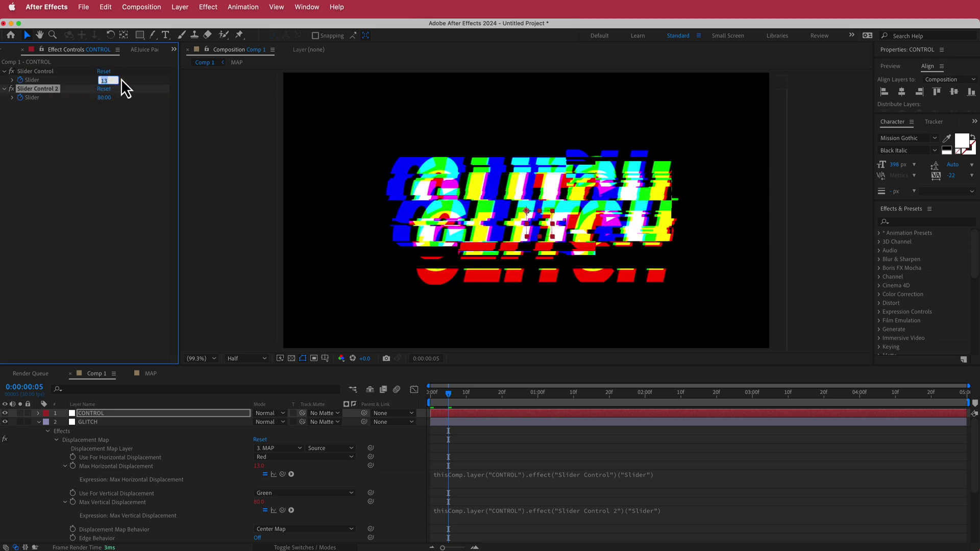
left_click(104, 97)
type("60")
key("Return")
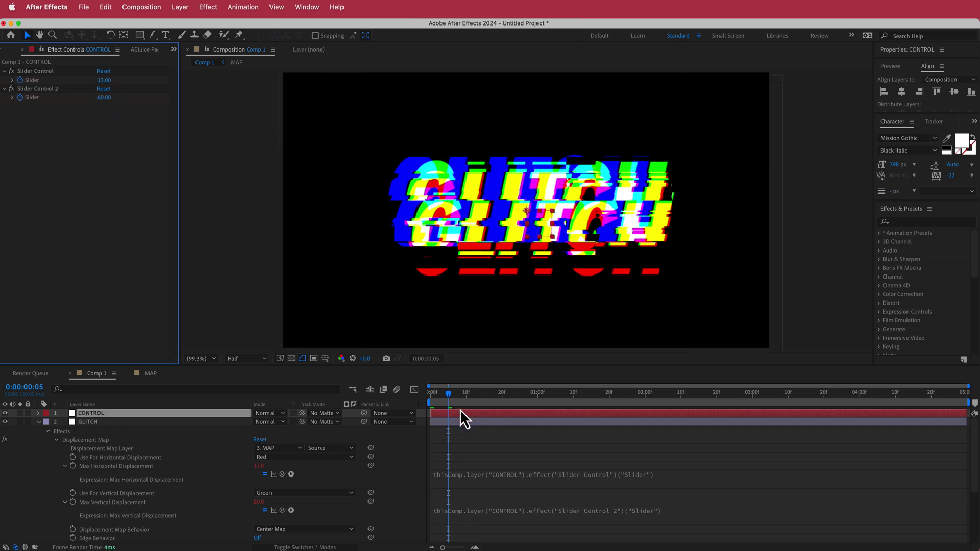
Reveal the slider keyframes and paste zero-value slider keyframes at frame 10
key("u")
left_click(436, 436)
left_click_drag(435, 437, 429, 451)
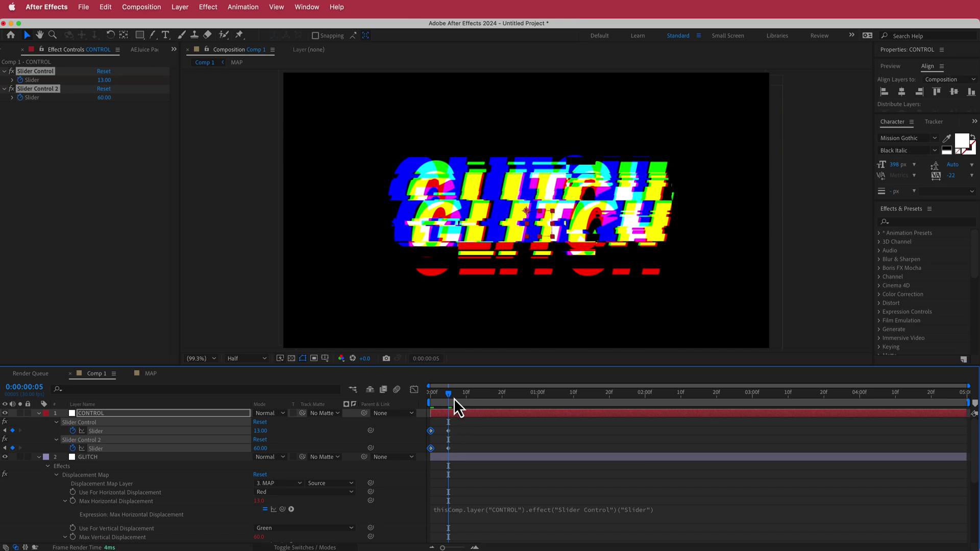
left_click_drag(451, 397, 415, 404)
key("cmd+v")
Slide the six Slider keyframes about 11 frames later, to roughly 11f–21f, and preview
left_click(483, 444)
left_click(430, 448)
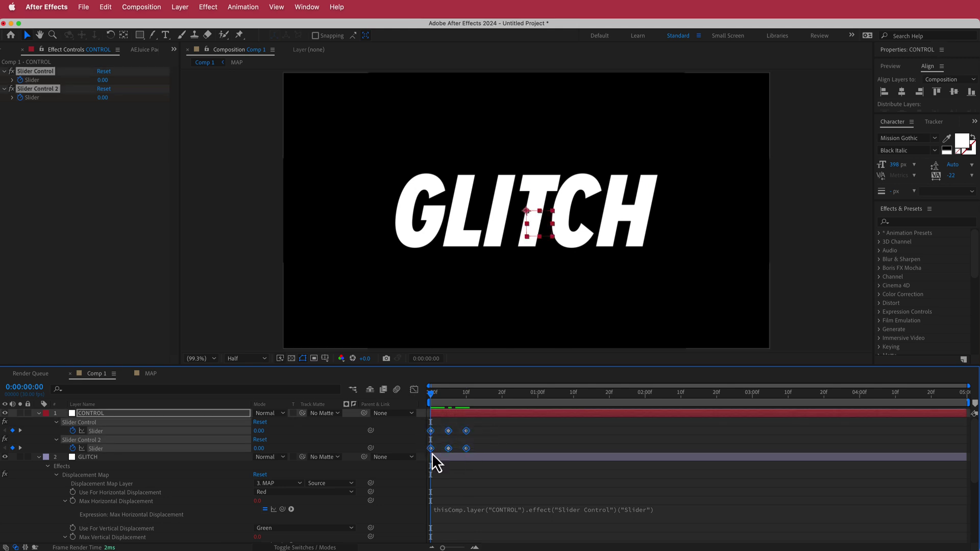
left_click_drag(432, 451, 469, 442)
key("space")
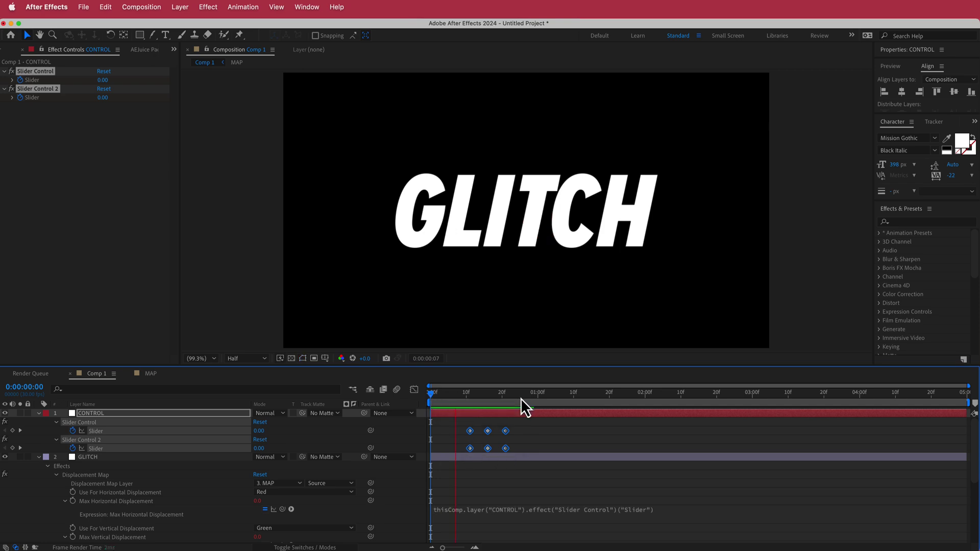
left_click_drag(582, 400, 422, 403)
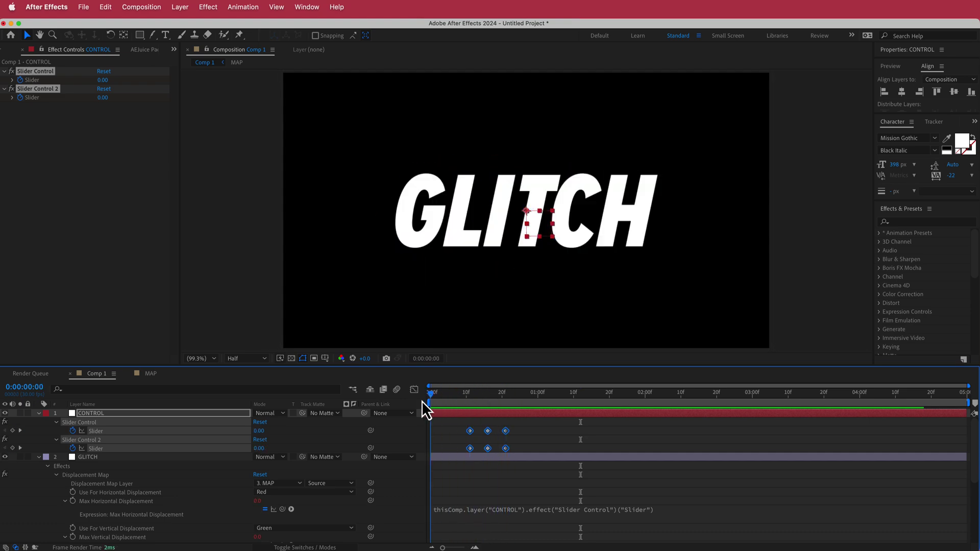
Paste the glitch keyframe burst at 1:20, 2:20 and 3:20, then preview the repeats
left_click(610, 400)
key("cmd+v")
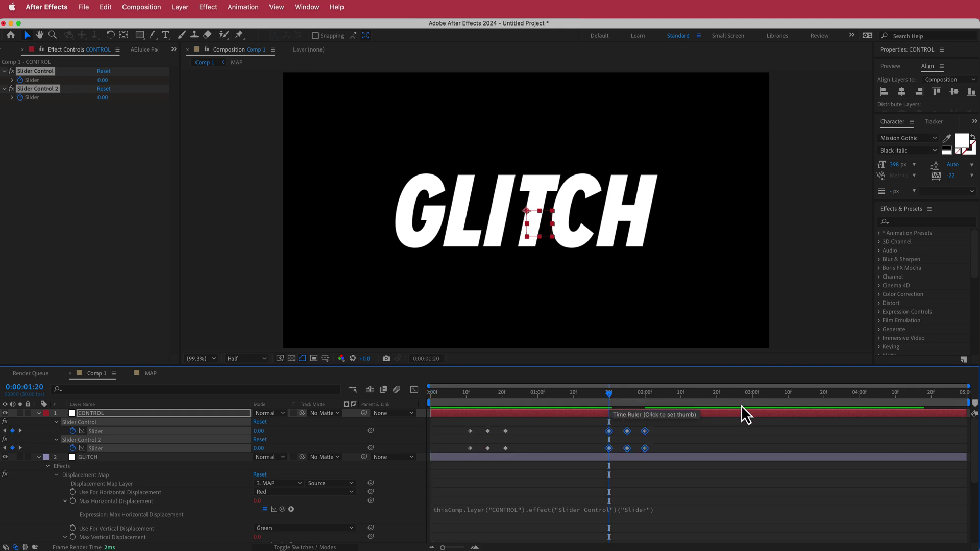
left_click(716, 401)
key("cmd+v")
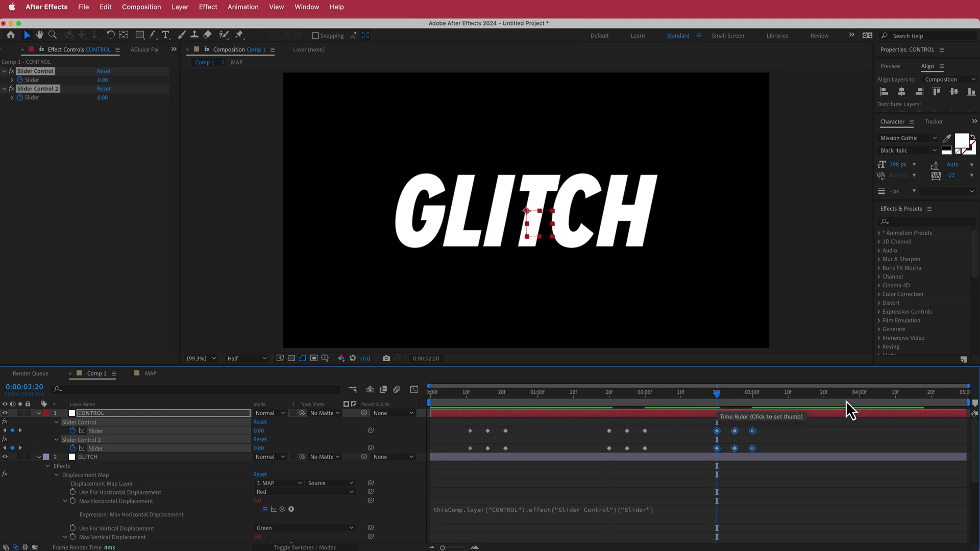
left_click(825, 400)
key("cmd+v")
left_click(931, 400)
left_click_drag(932, 399, 388, 406)
key("space")
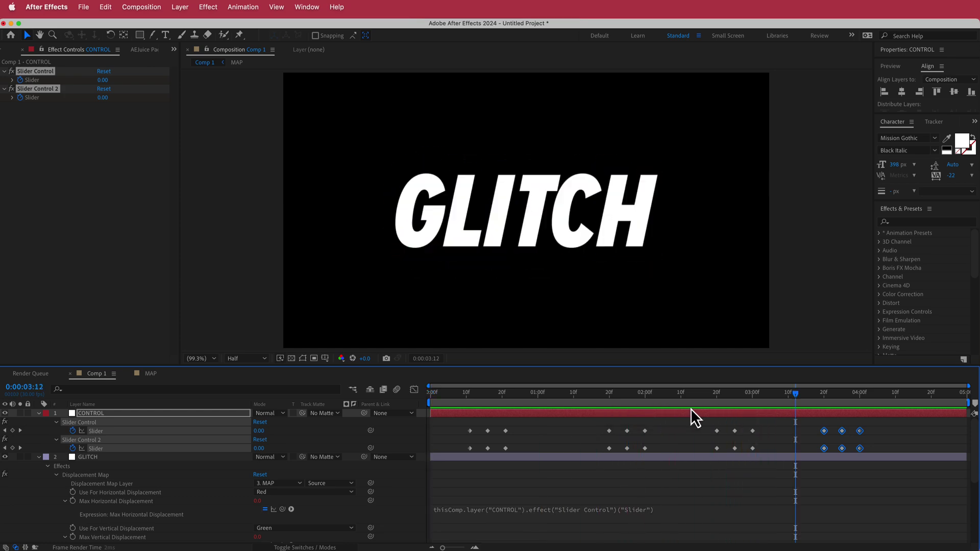
left_click_drag(794, 394, 626, 400)
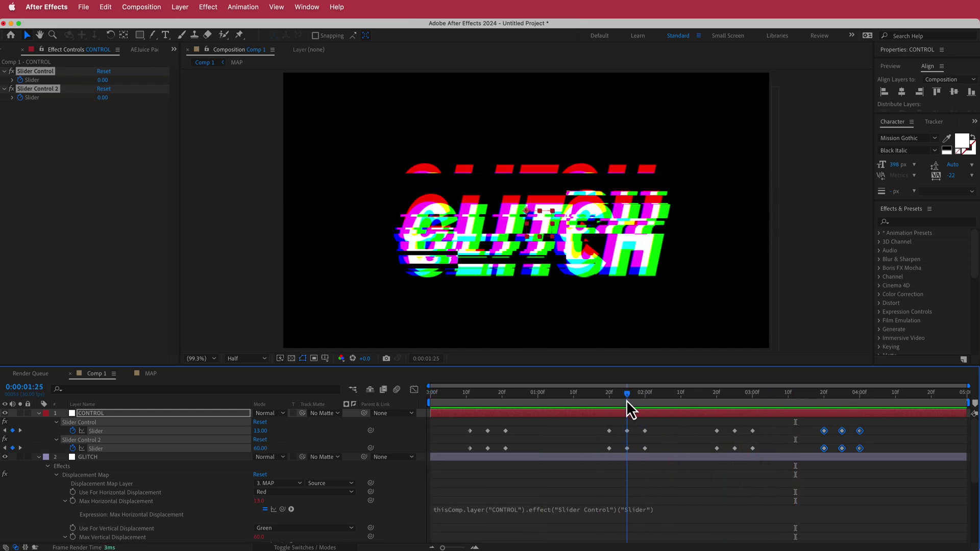
Set Slider Control 2 to 30 at 1:25, and Slider Control 20 and Slider Control 2 80 at 2:25
left_click(115, 126)
left_click(104, 98)
type("30")
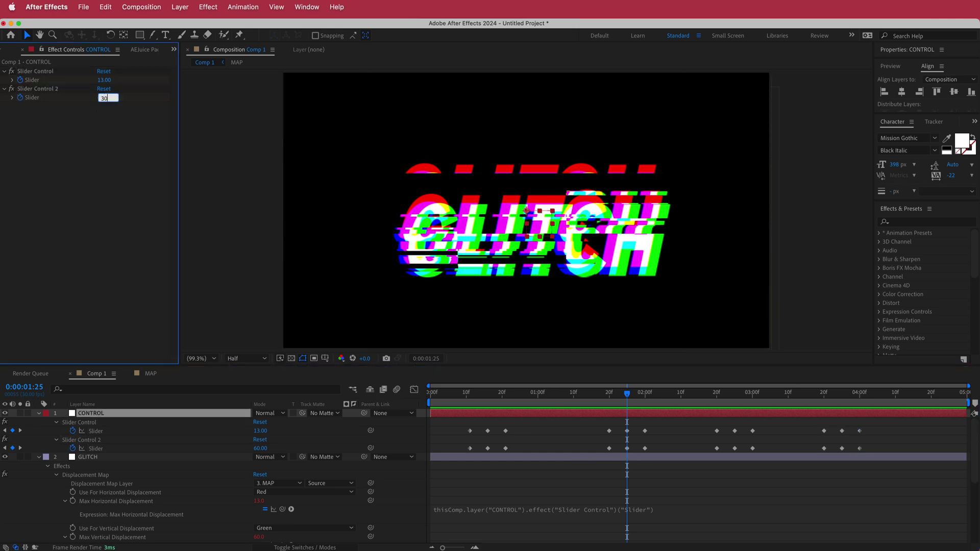
key("Return")
left_click_drag(634, 397, 736, 397)
left_click(103, 81)
type("20")
key("Return")
left_click(105, 97)
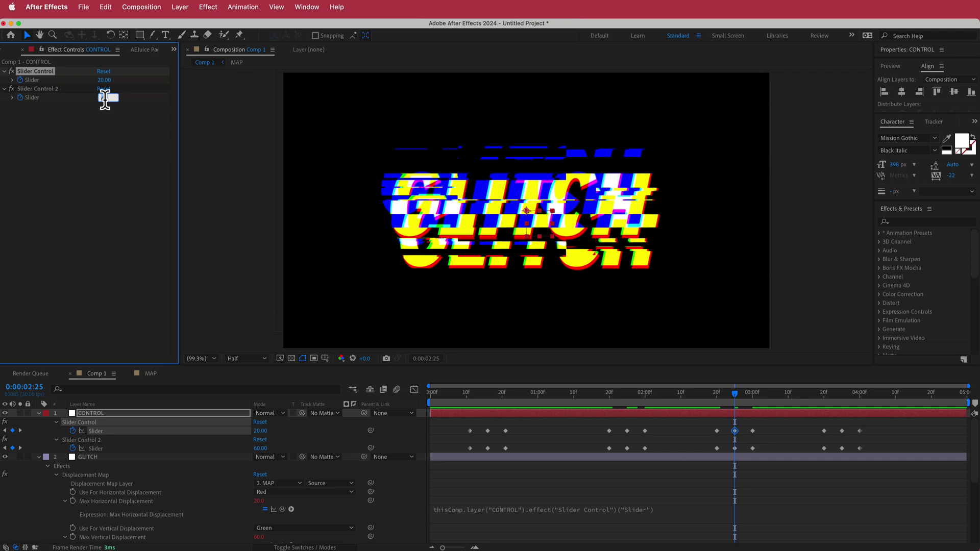
left_click(725, 395)
Preview the adjusted glitch bursts from the start
left_click_drag(729, 403, 433, 394)
key("space")
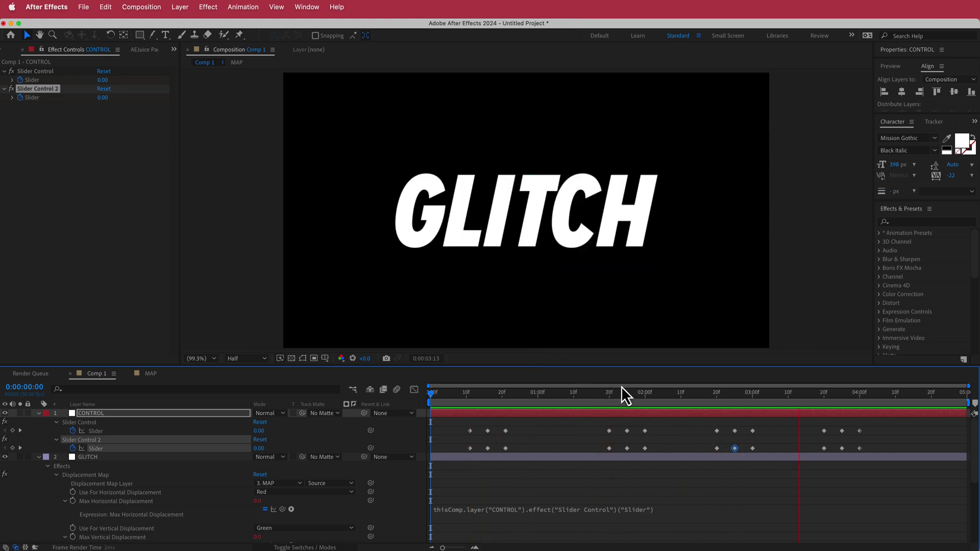
key("space")
left_click_drag(883, 394, 375, 403)
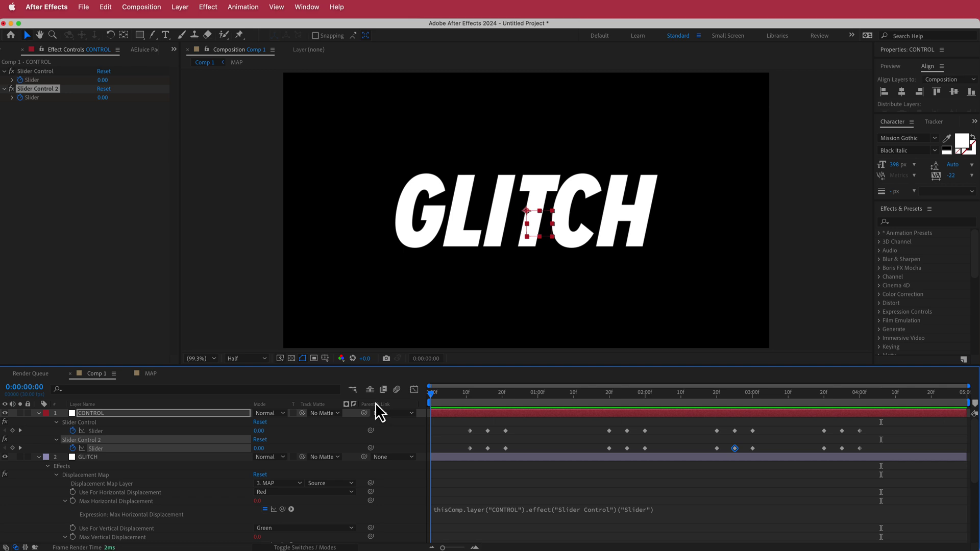
Collapse the CONTROL and GLITCH properties and add a new adjustment layer
left_click(39, 413)
left_click(39, 421)
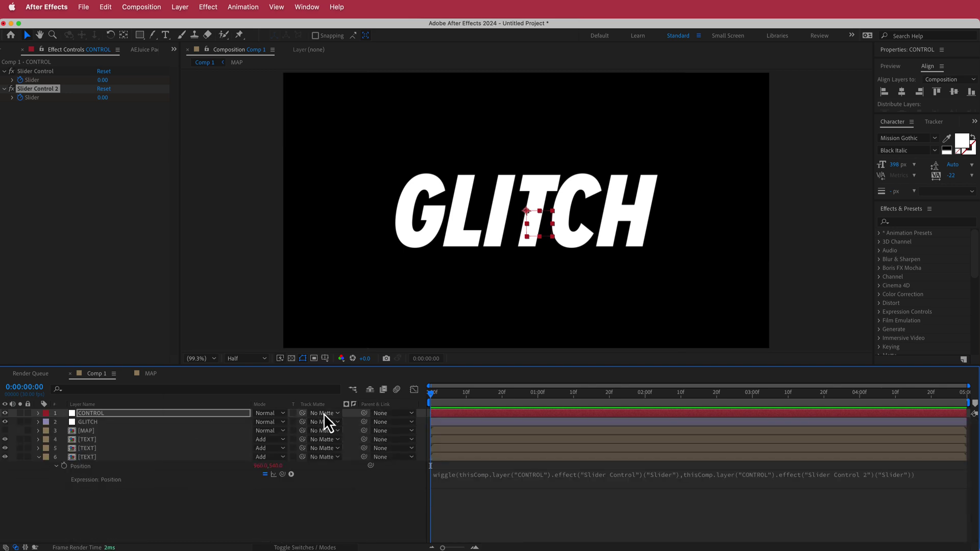
right_click(351, 413)
mouse_move(392, 422)
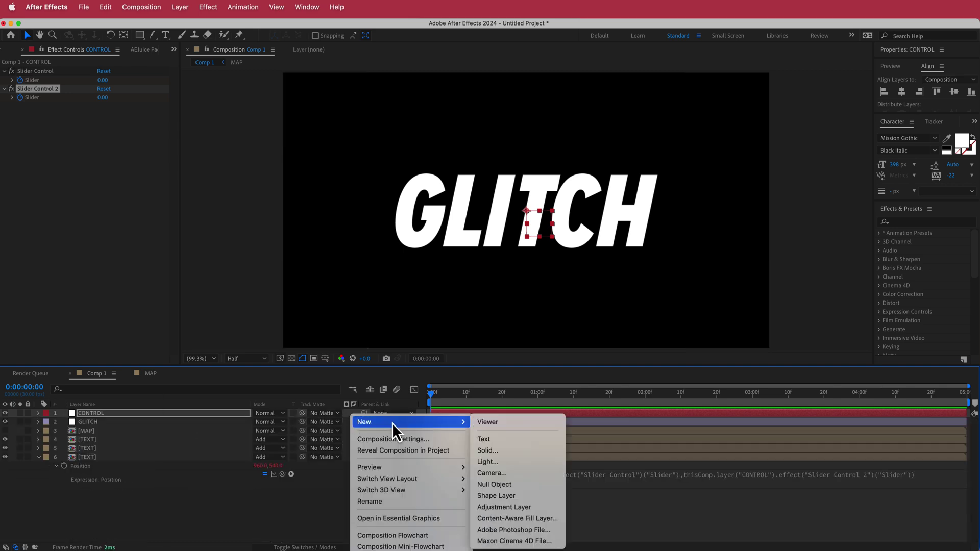
left_click(539, 507)
Apply a Noise effect to the adjustment layer with Amount of Noise at 15%
key("ctrl+space")
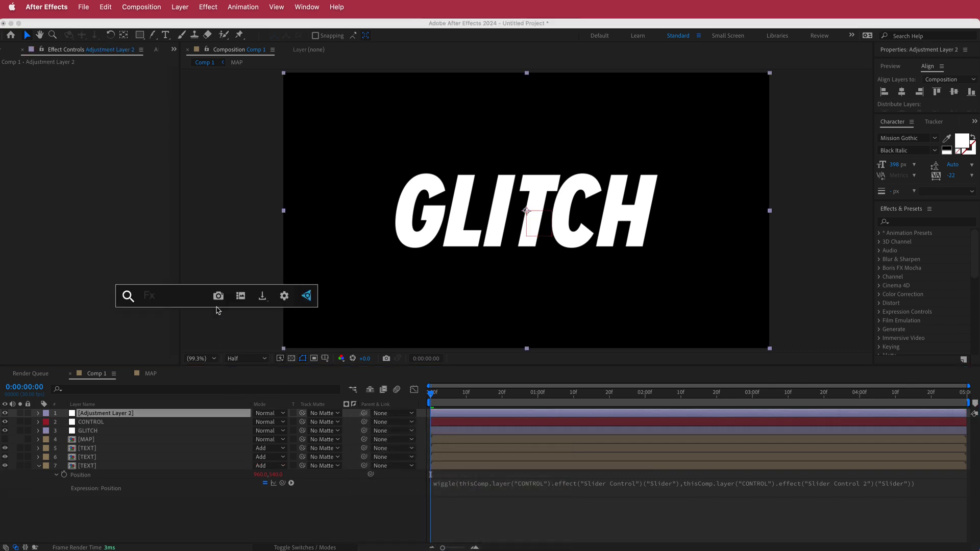
type("noise")
key("Down")
key("Down")
key("Down")
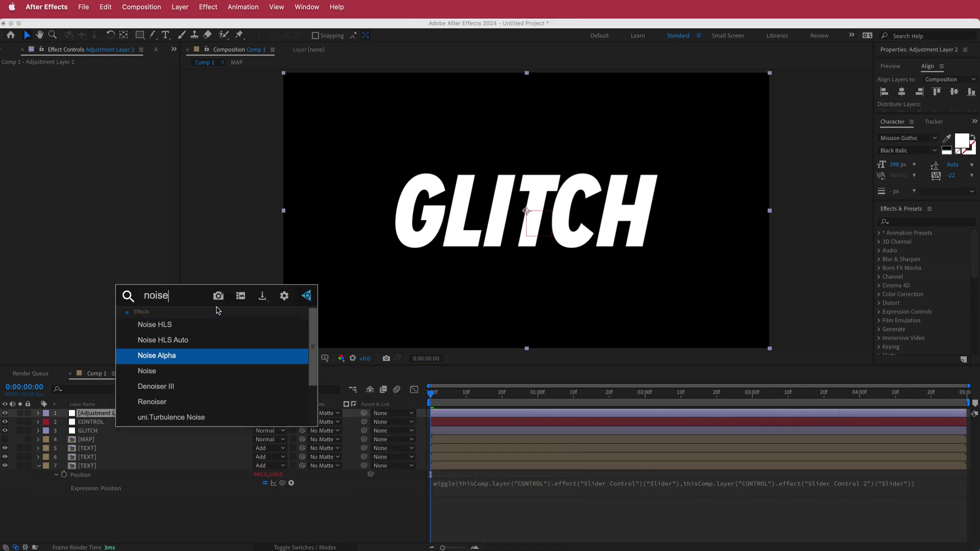
key("Return")
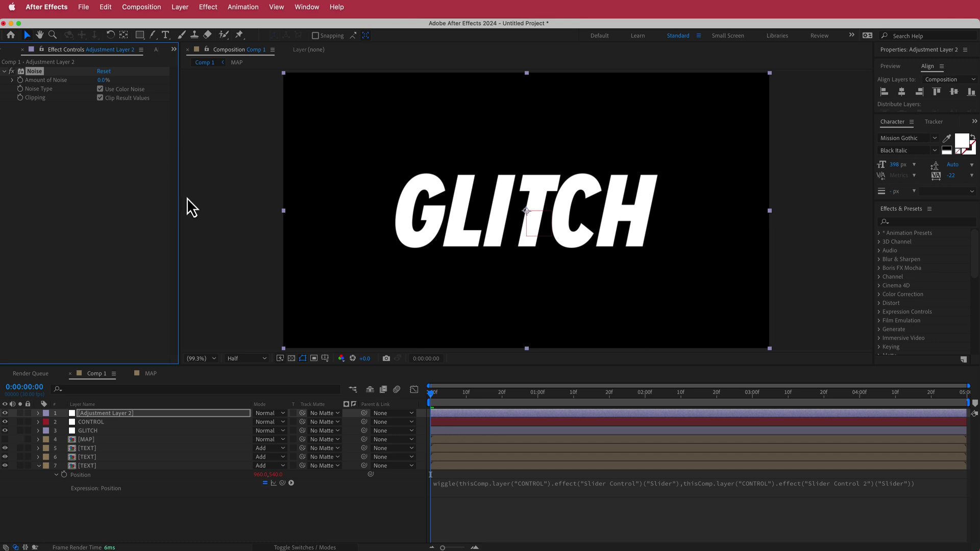
left_click(102, 80)
type("15")
key("Return")
left_click_drag(431, 393, 512, 394)
Add a new solid layer named BG and move it to the bottom of the layer stack
key("Home")
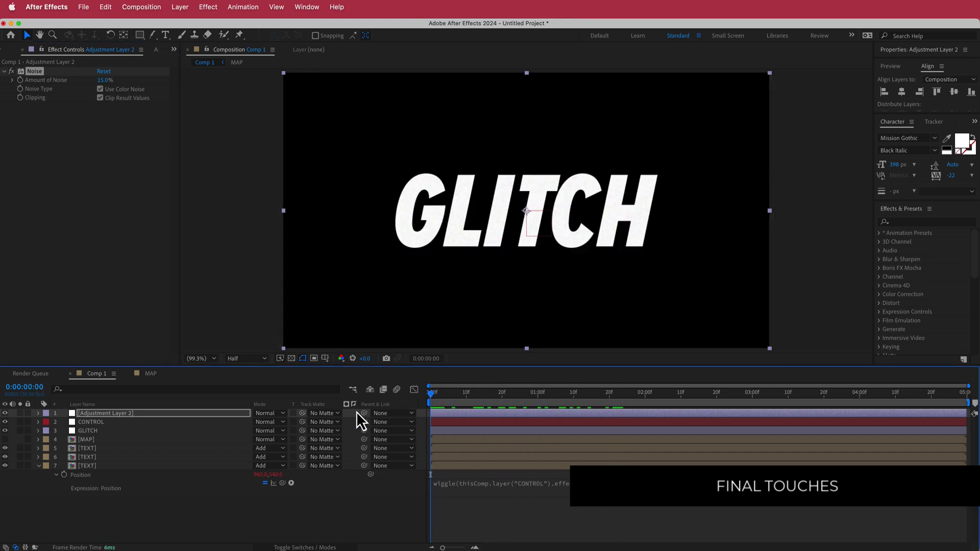
right_click(351, 415)
mouse_move(400, 426)
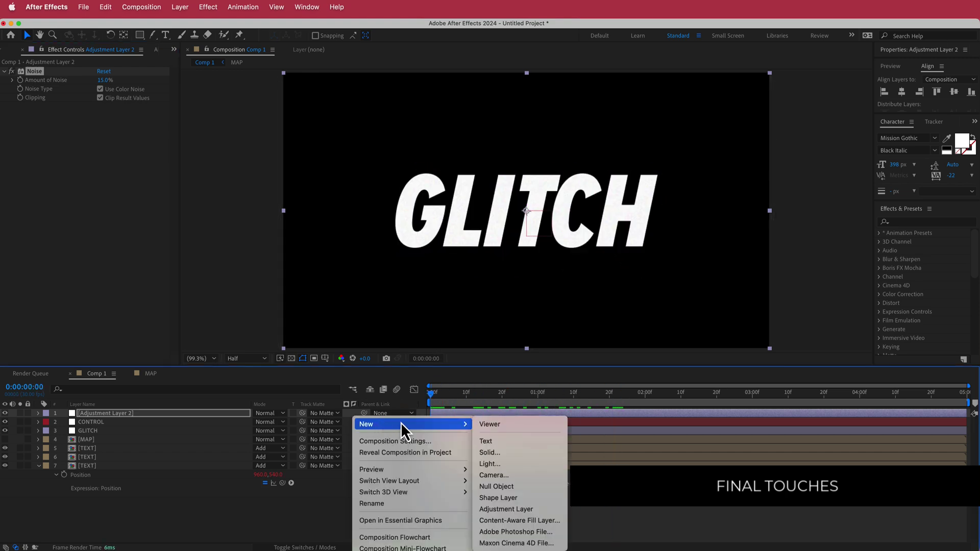
left_click(515, 453)
type("BG")
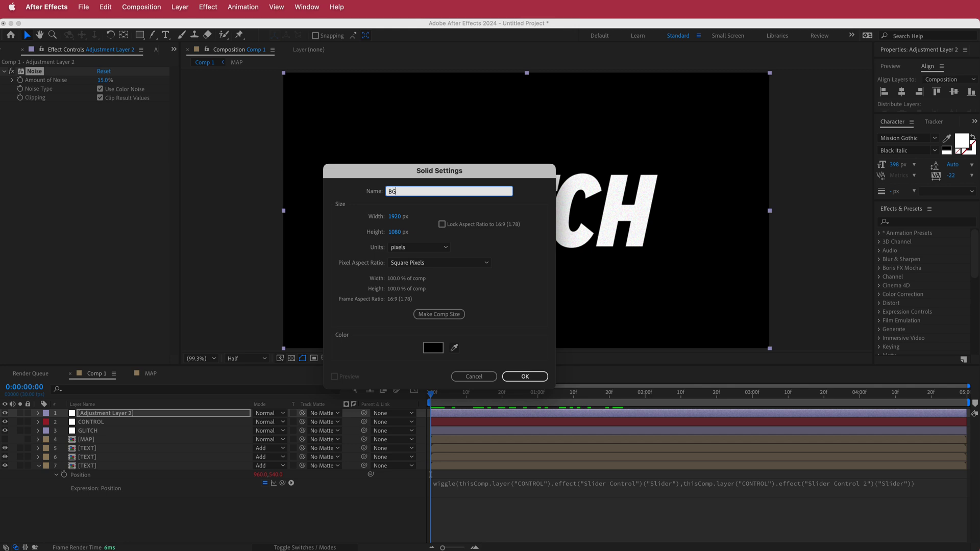
key("Return")
left_click_drag(100, 433, 108, 498)
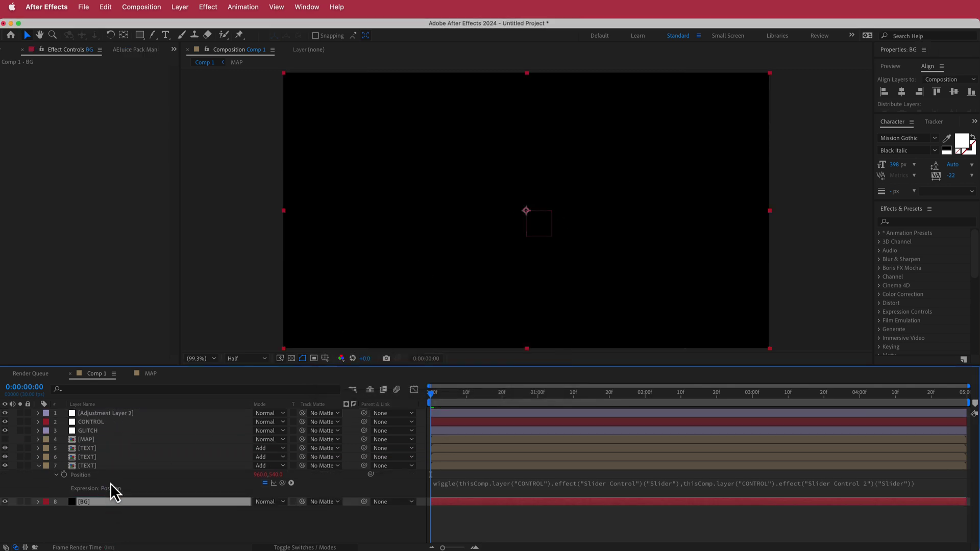
Apply a radial Gradient Ramp to BG, centred on the text and ending at the bottom-left corner
key("ctrl+space")
type("ramp")
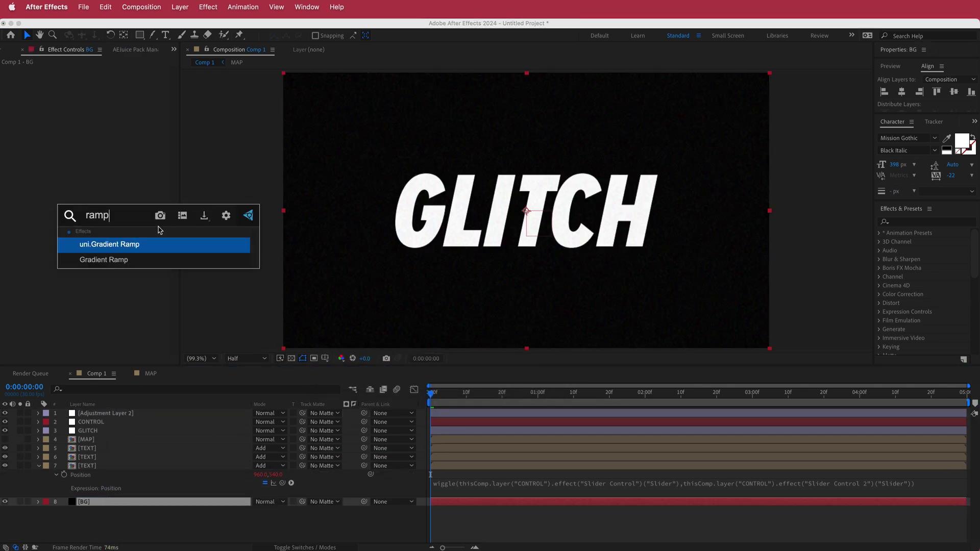
left_click(118, 261)
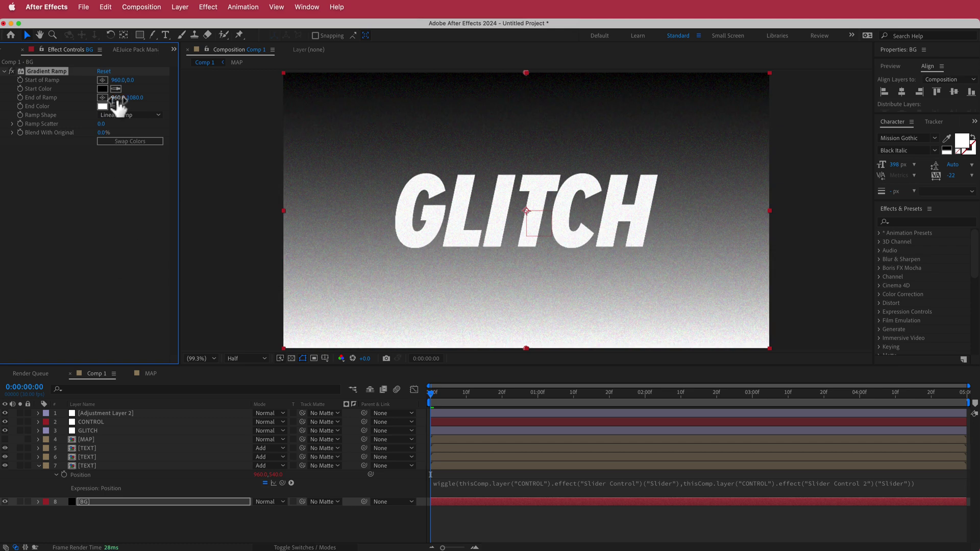
left_click(129, 139)
left_click(104, 80)
left_click(529, 180)
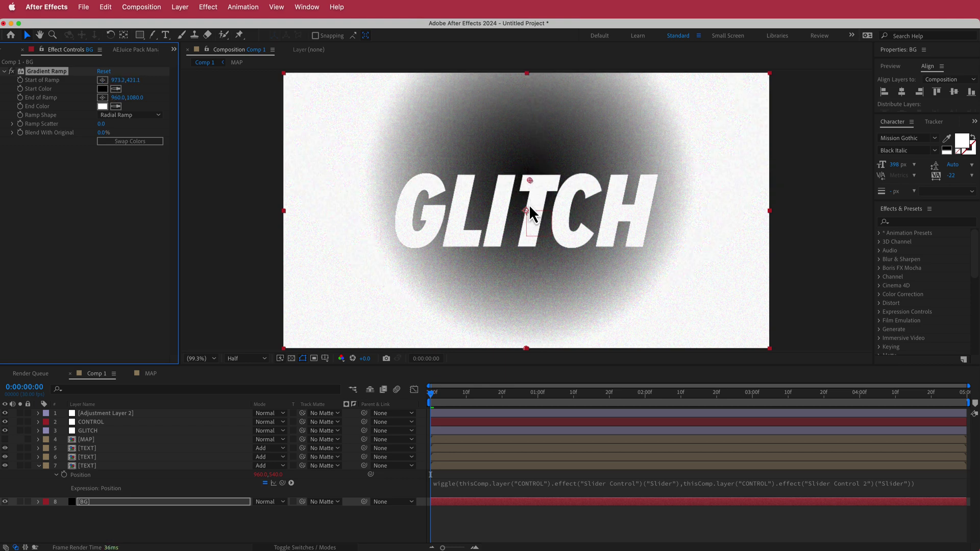
left_click_drag(530, 181, 524, 210)
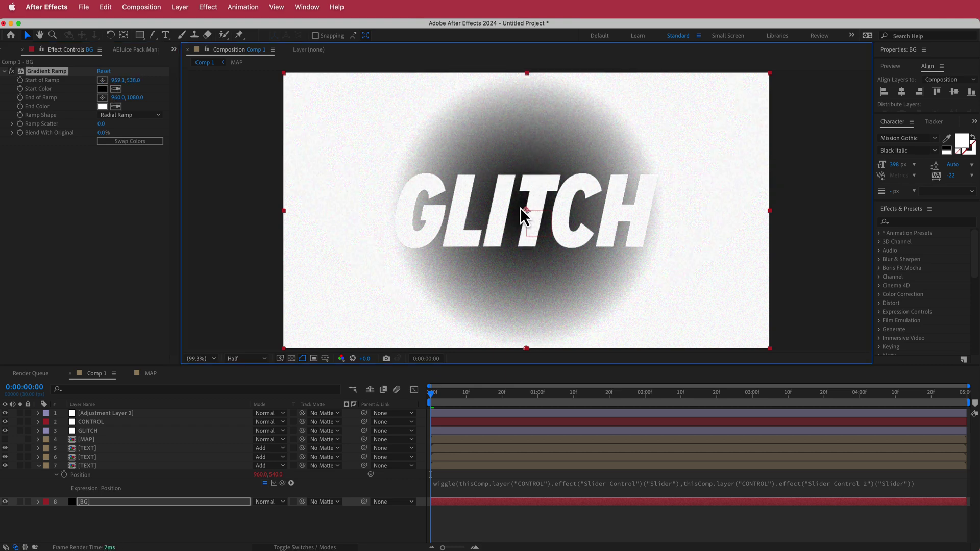
left_click(102, 98)
left_click(335, 317)
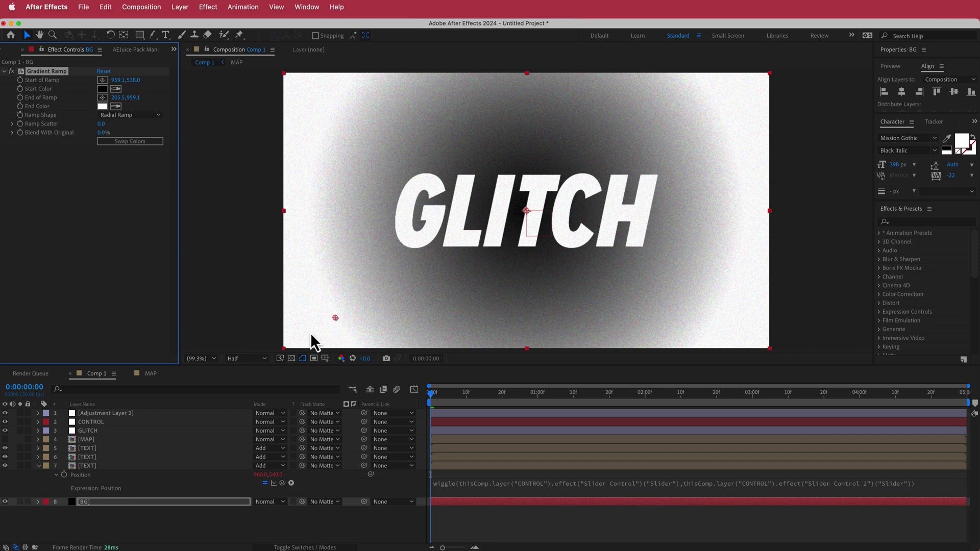
left_click_drag(335, 317, 287, 342)
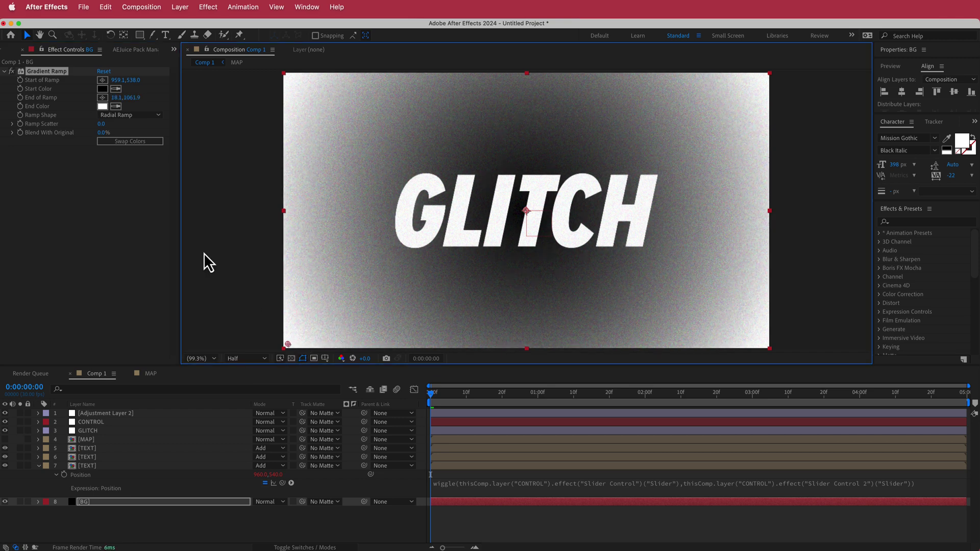
Swap the ramp colours and darken the start colour to dark grey (#232323)
left_click(124, 142)
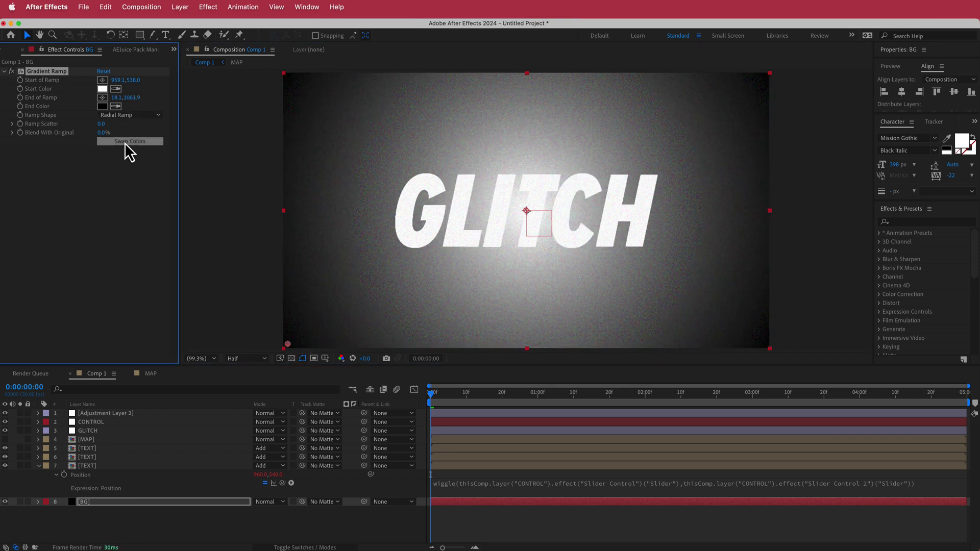
left_click(102, 88)
left_click_drag(40, 289, 26, 305)
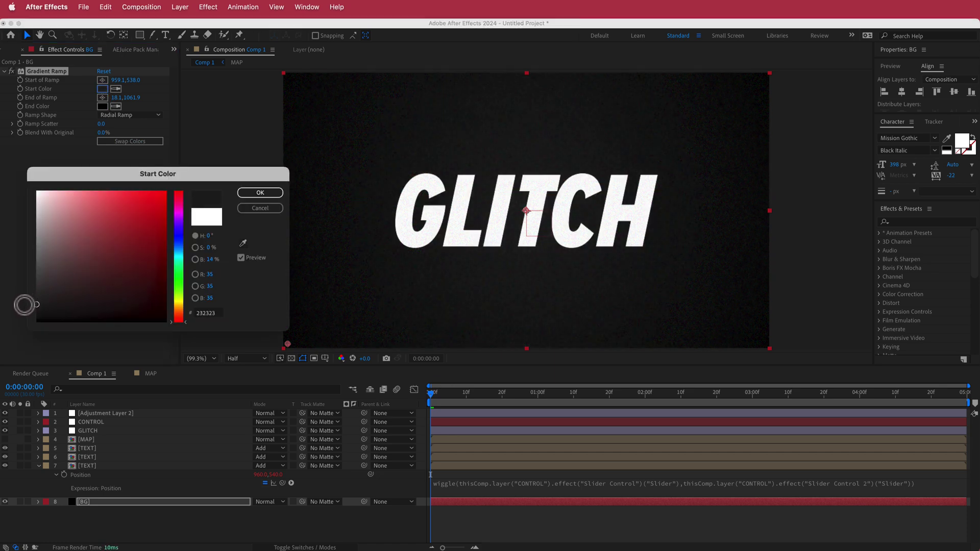
left_click(260, 192)
Scrub to about 20f, return to the start and play the glitch preview
left_click_drag(432, 393, 499, 392)
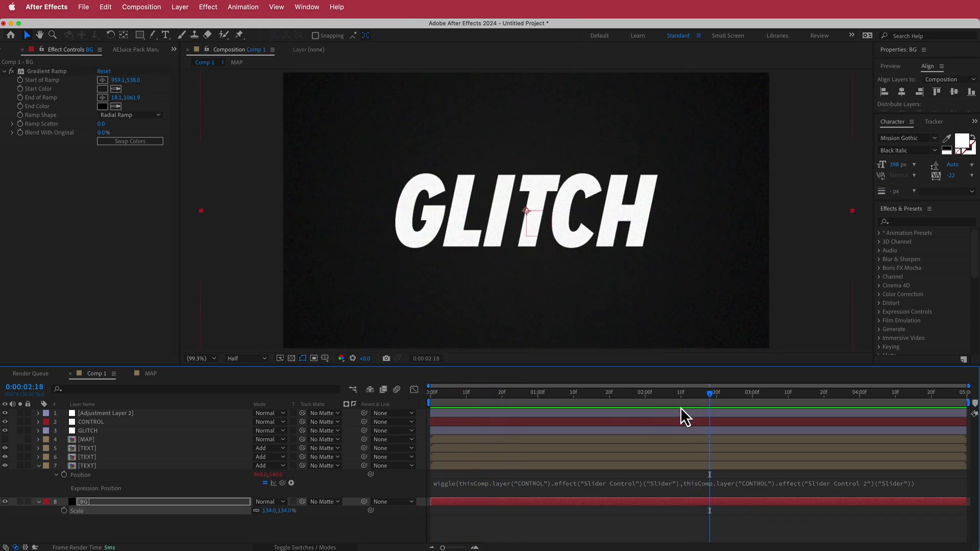
left_click_drag(710, 405, 421, 407)
key("space")
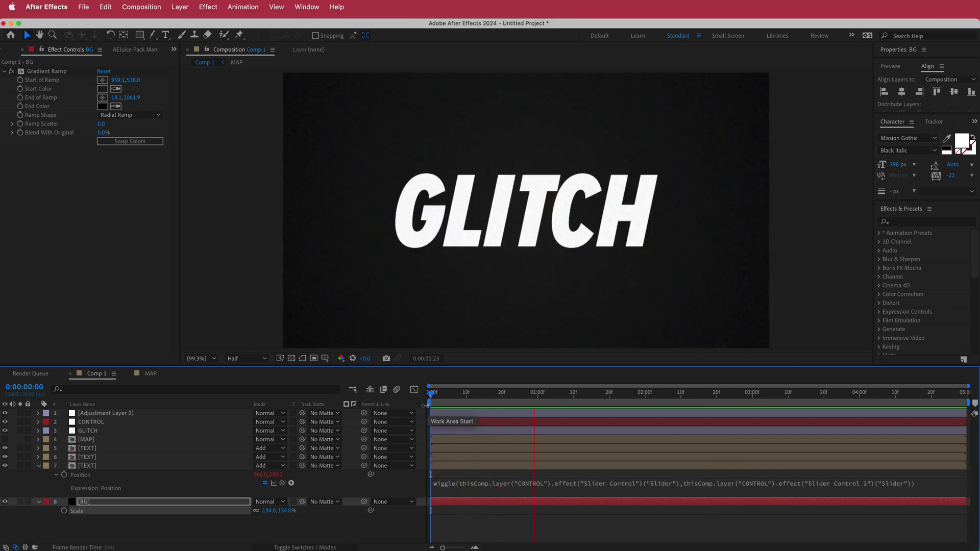
Stop the preview and search 'glit' in the AEJuice Pack Manager
key("space")
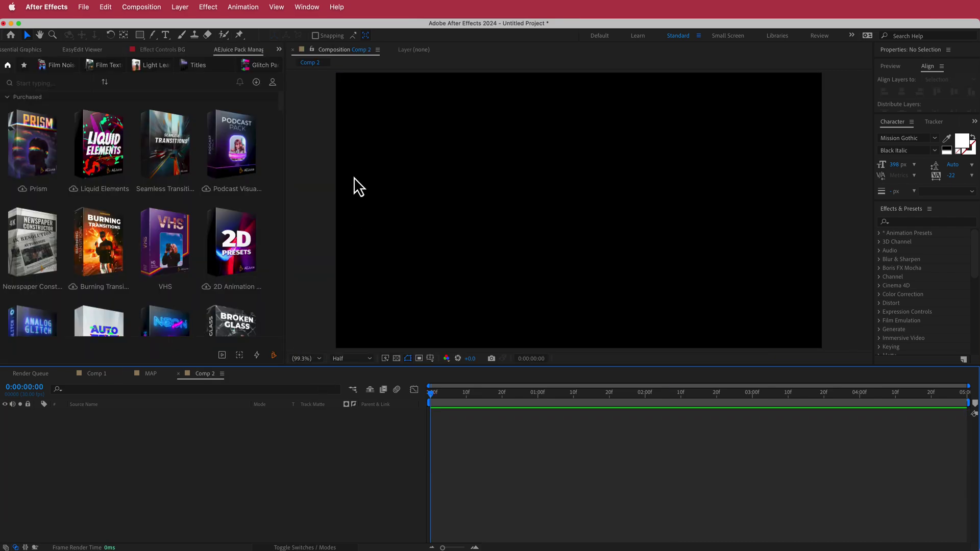
mouse_move(281, 101)
left_mouse_down()
mouse_move(283, 135)
mouse_move(276, 93)
left_mouse_up()
type("glit")
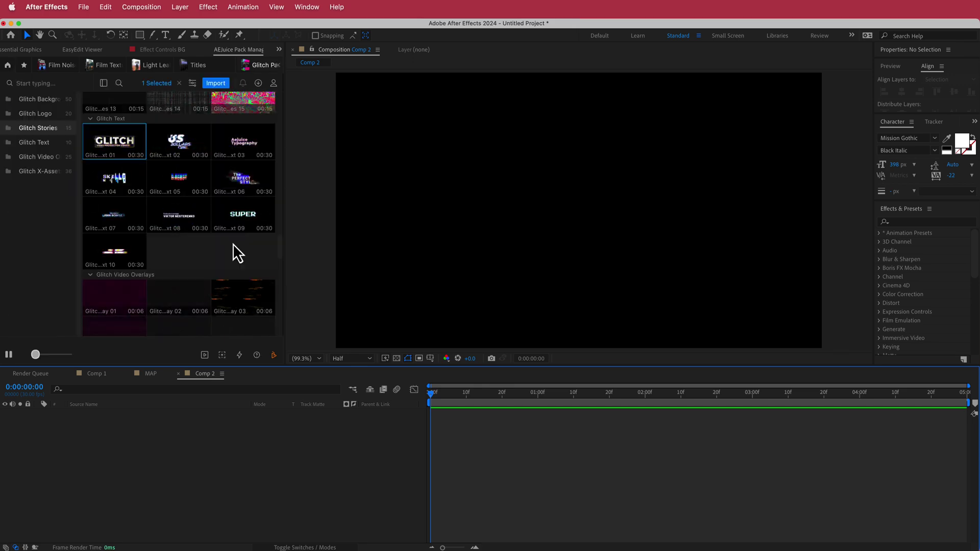
left_click_drag(280, 256, 280, 147)
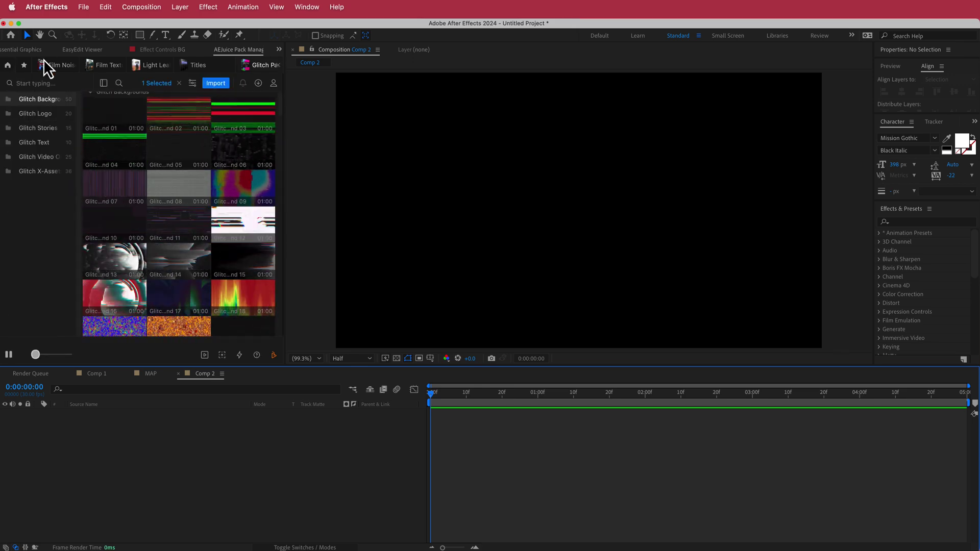
Open the Glitch Pack from the purchased packs and scroll down to its Glitch Text presets
left_click(7, 66)
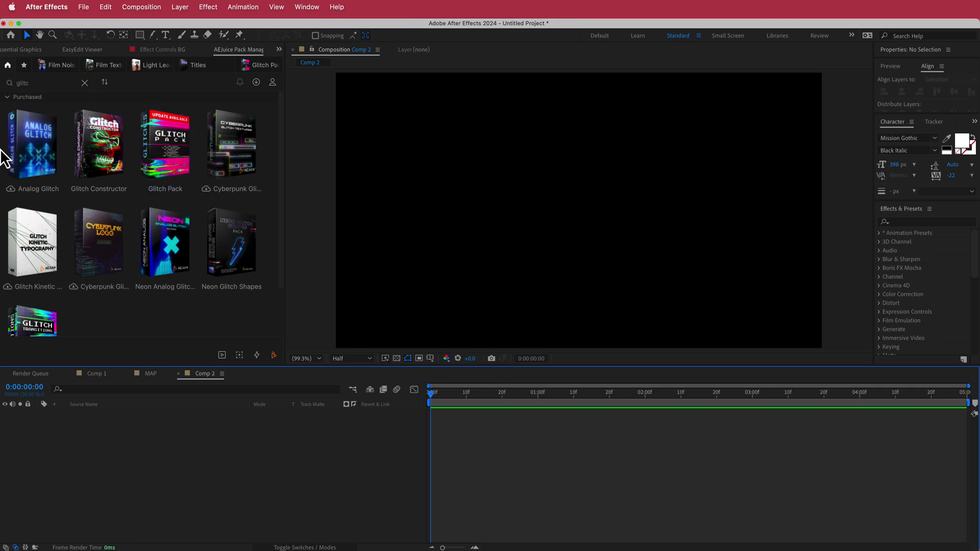
left_click(255, 65)
scroll(240, 229, "down", 5)
scroll(232, 220, "down", 12)
scroll(229, 217, "down", 12)
scroll(148, 198, "down", 5)
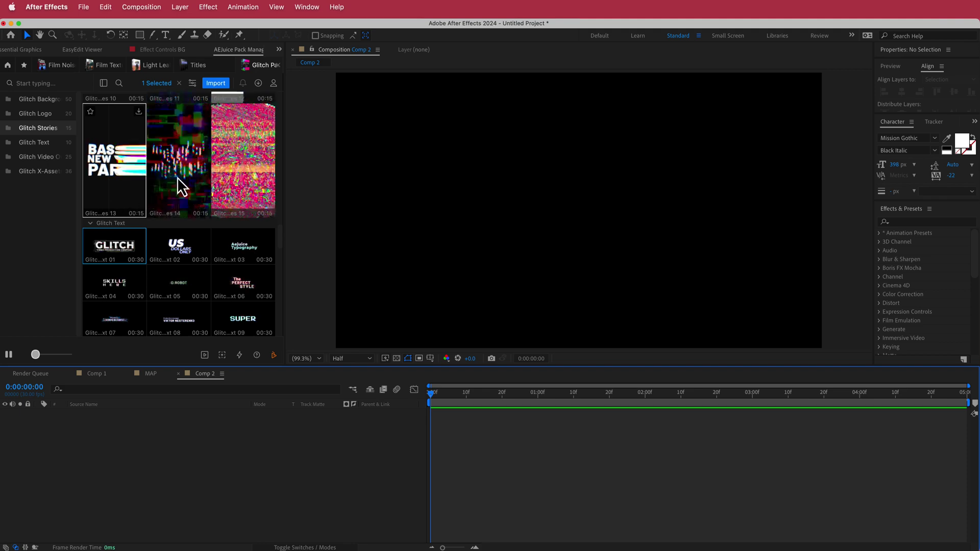
Import the Glitch Text 01 template into Comp 2, then scrub and play its animated GLITCH title
double_click(114, 250)
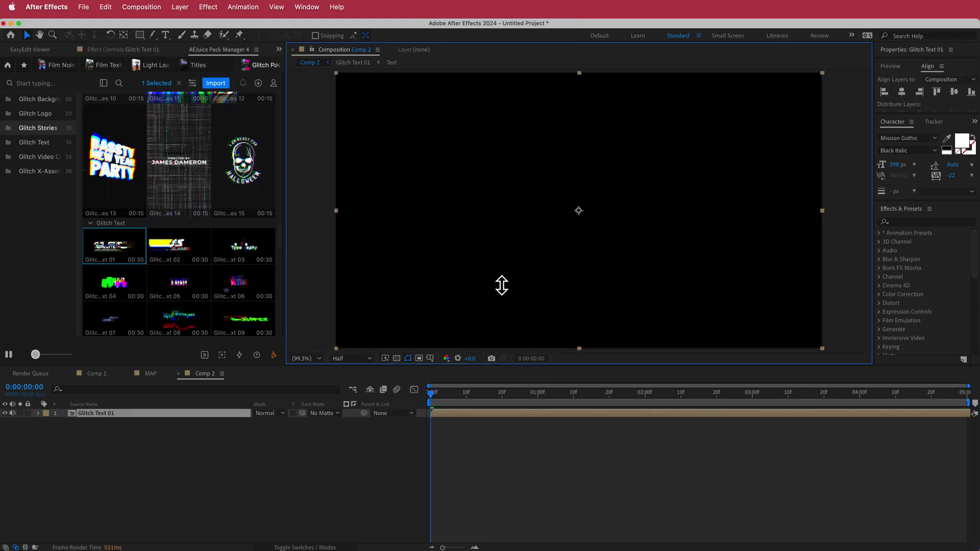
left_click_drag(431, 395, 386, 392)
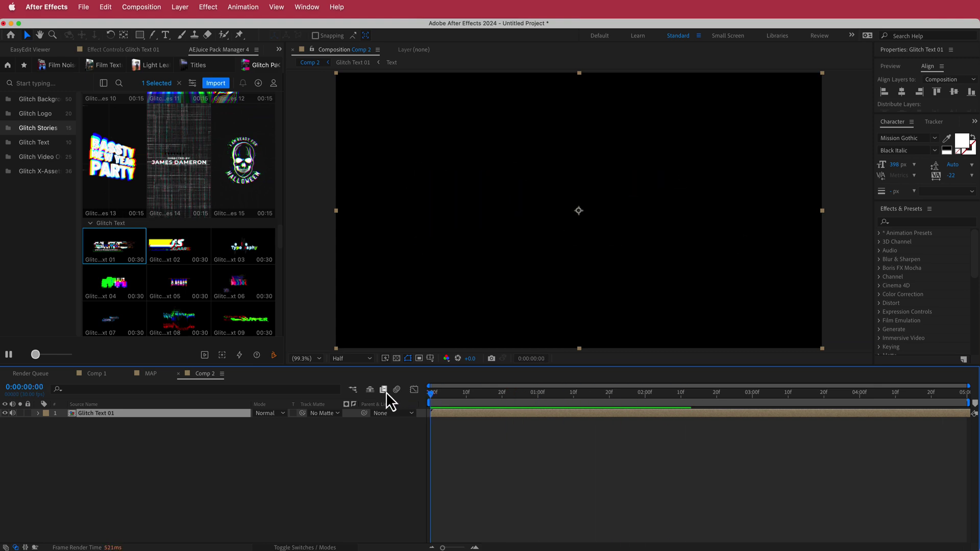
key("space")
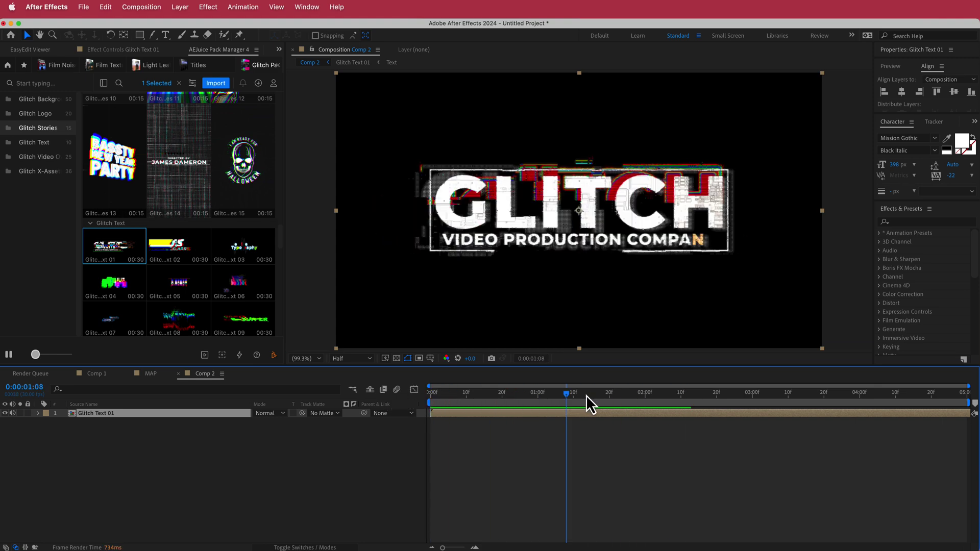
left_click_drag(532, 393, 443, 387)
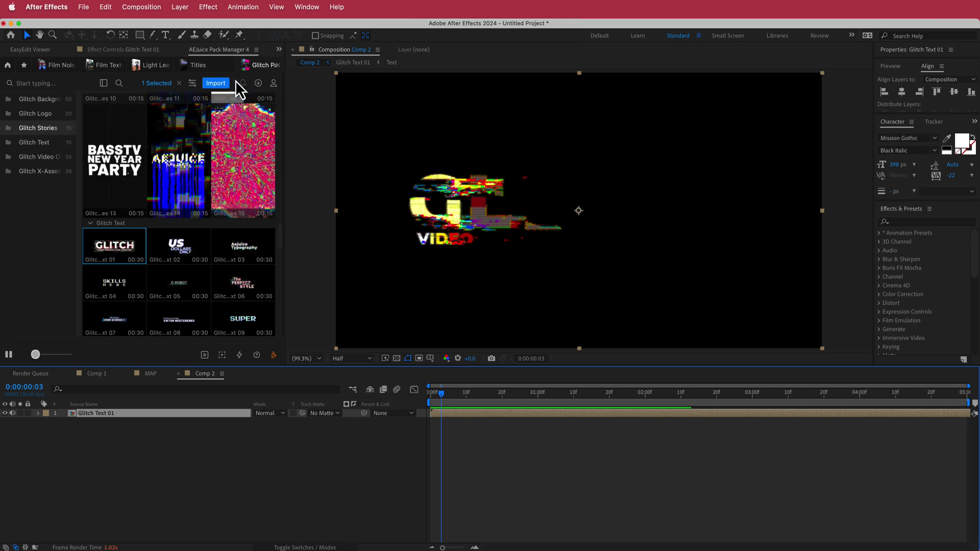
Replace the Glitch Text 01 subtitle 'VIDEO PRODUCTION COMPANY' with 'GLITCH EFFECT' in the template editor
left_click(192, 83)
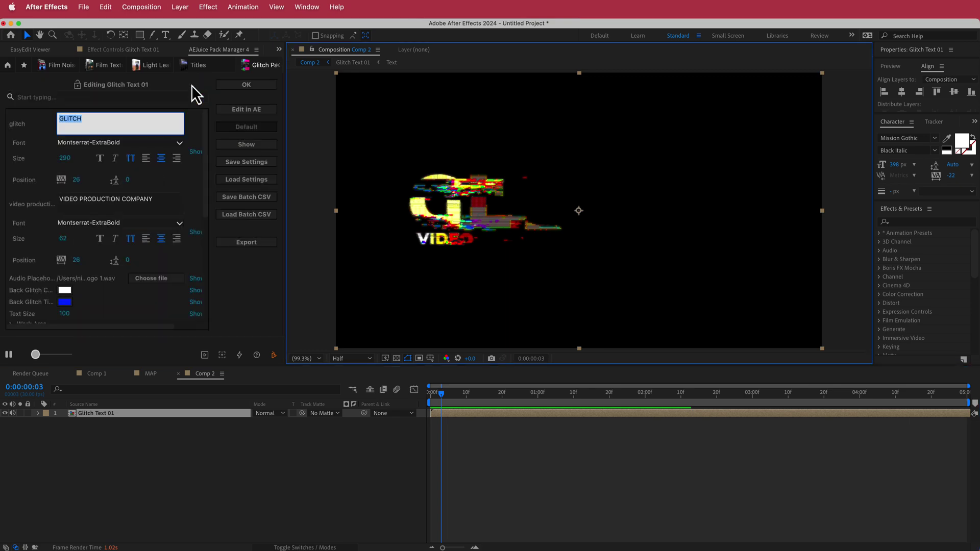
left_click_drag(162, 211, 35, 207)
type("GLITCH EFFECT")
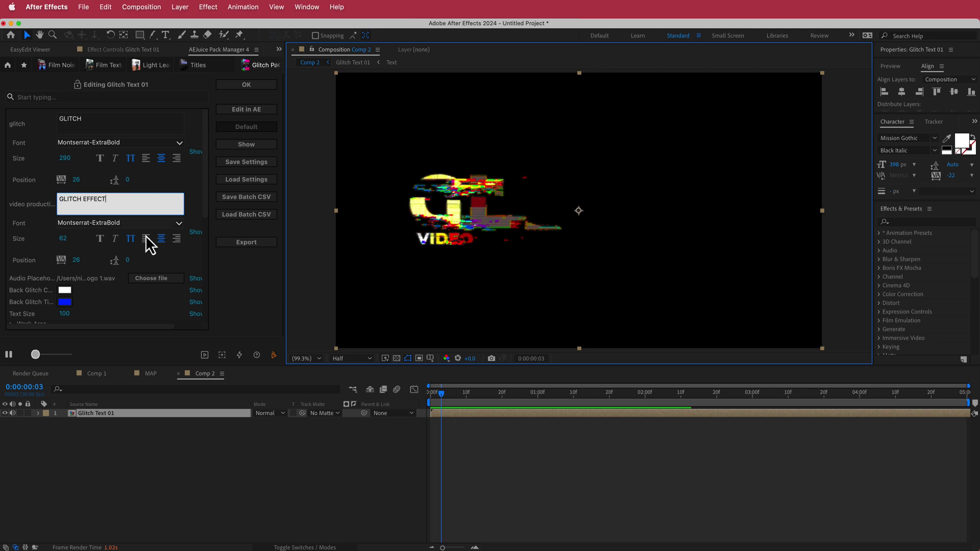
left_click(442, 395)
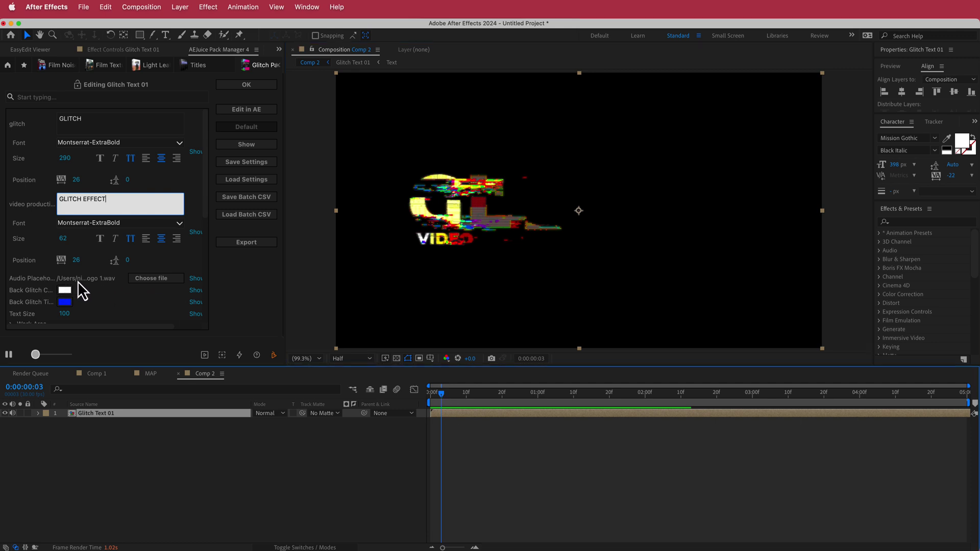
left_click_drag(205, 191, 207, 282)
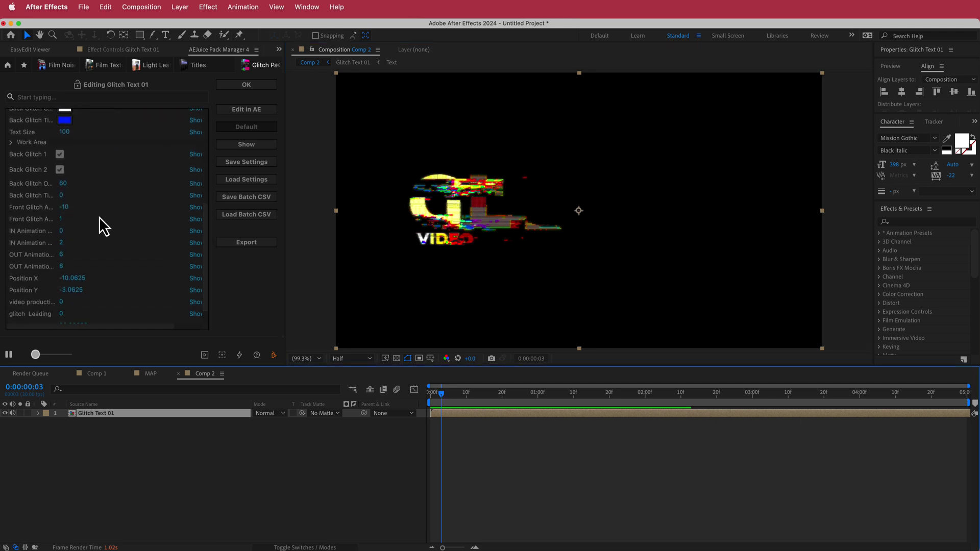
scroll(105, 230, "down", 1)
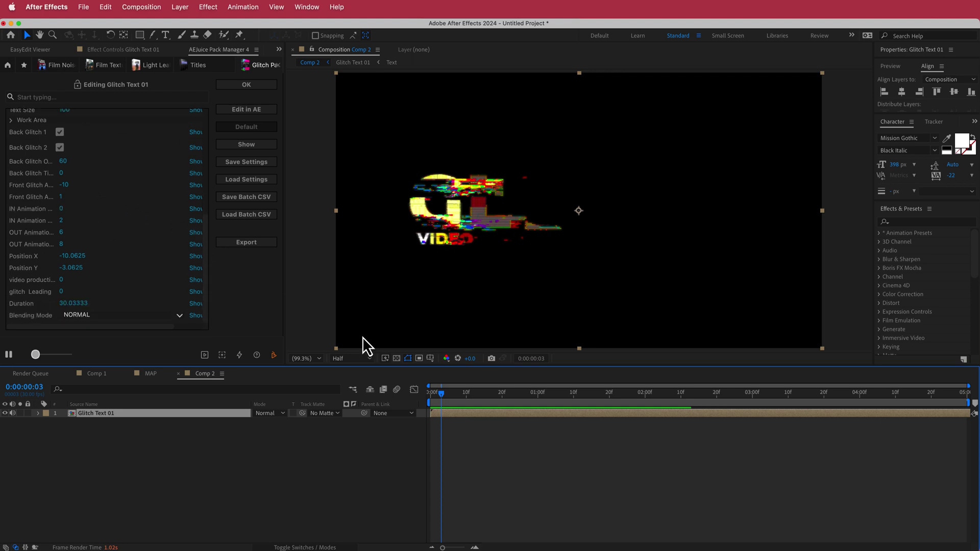
left_click_drag(436, 397, 561, 394)
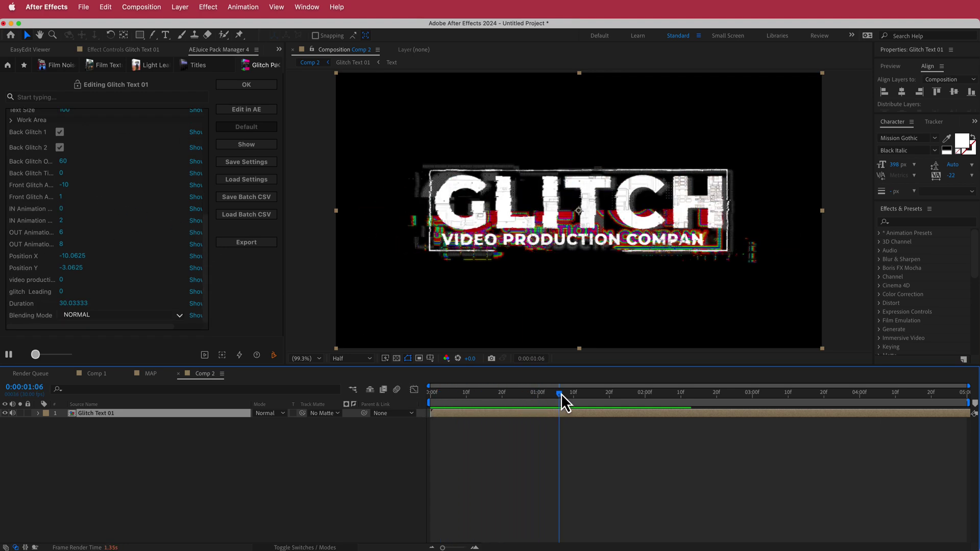
Confirm the GLITCH EFFECT subtitle with OK and scrub through the updated title
left_click(246, 85)
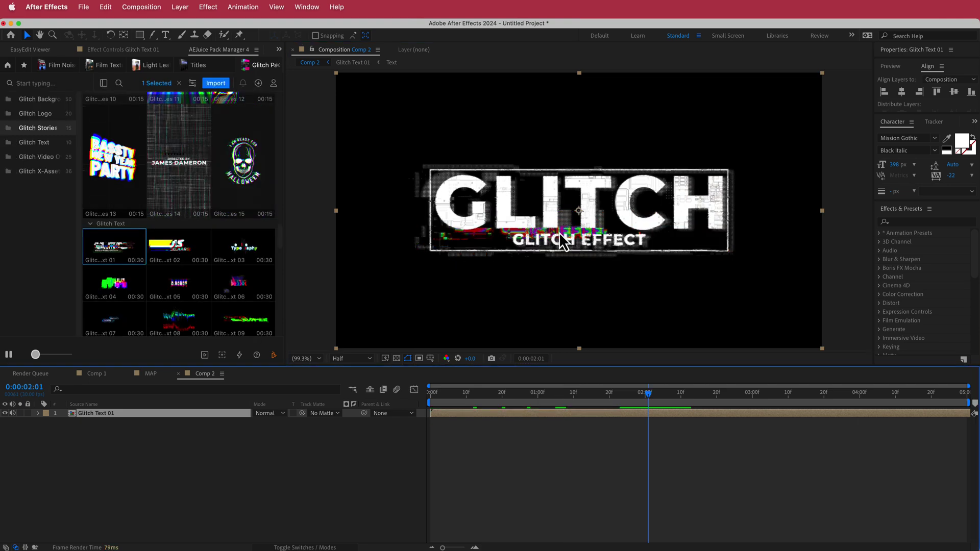
mouse_move(644, 386)
left_mouse_down()
mouse_move(649, 396)
mouse_move(640, 397)
left_mouse_up()
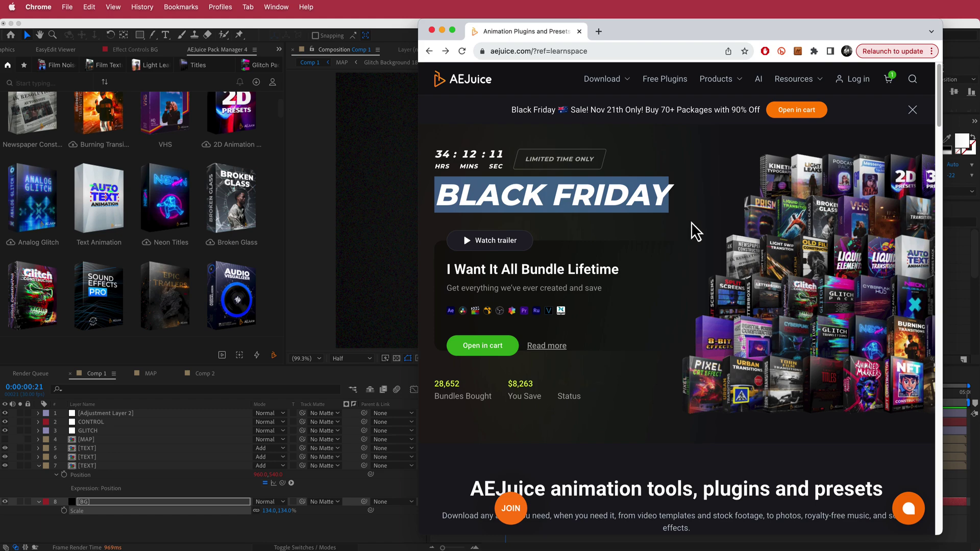
scroll(695, 232, "down", 15)
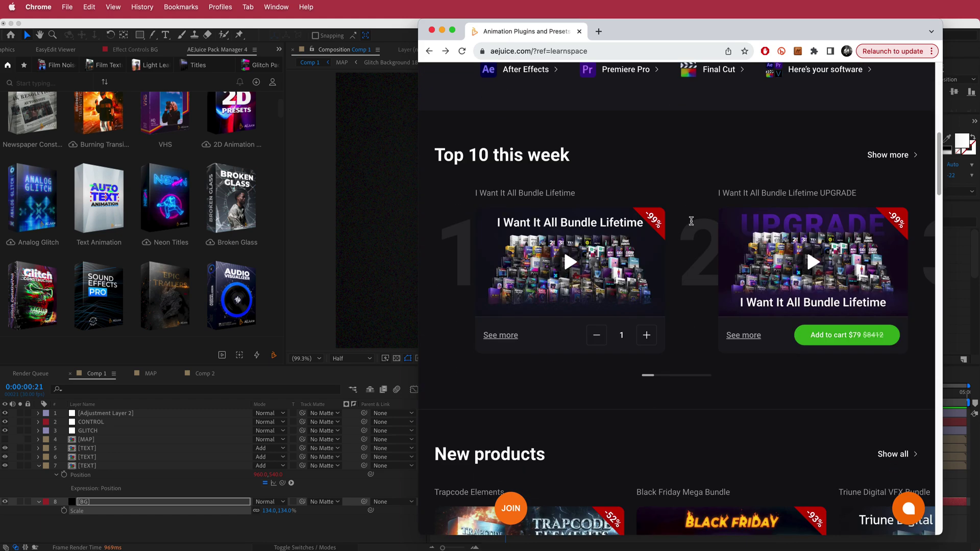
scroll(691, 221, "down", 10)
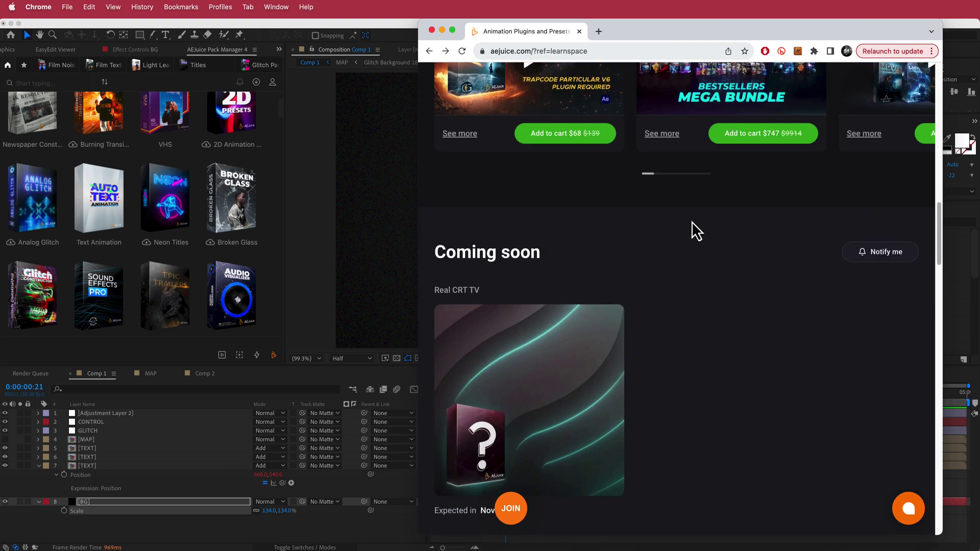
scroll(693, 224, "down", 10)
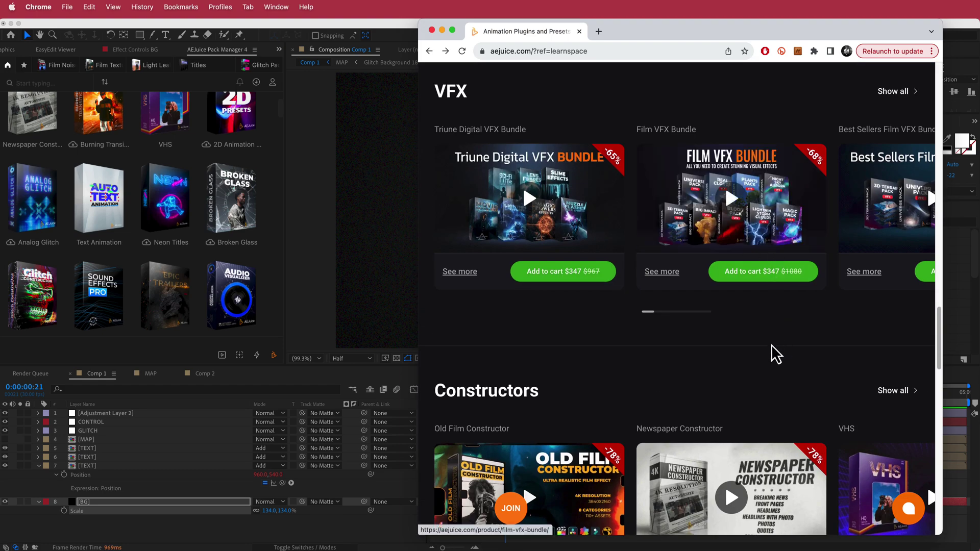
scroll(648, 260, "down", 12)
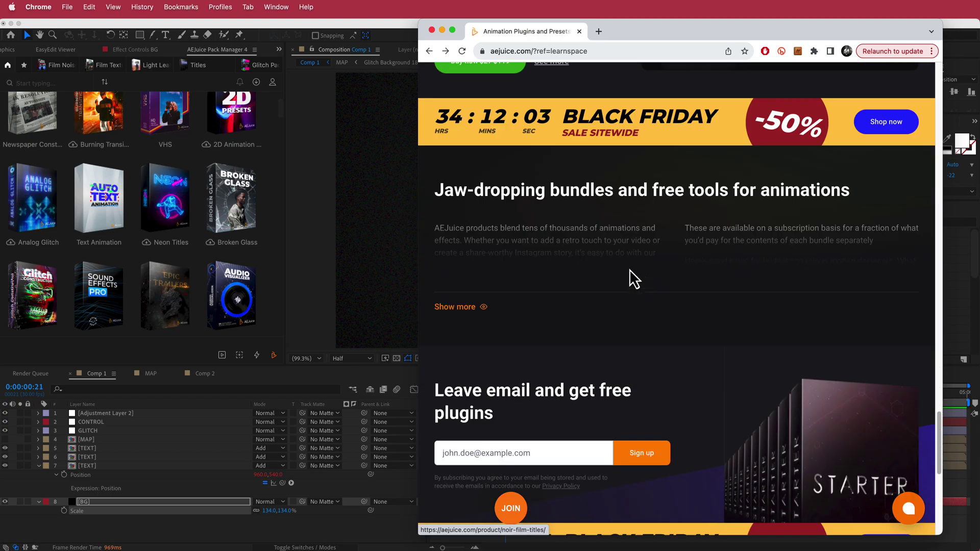
scroll(728, 323, "down", 8)
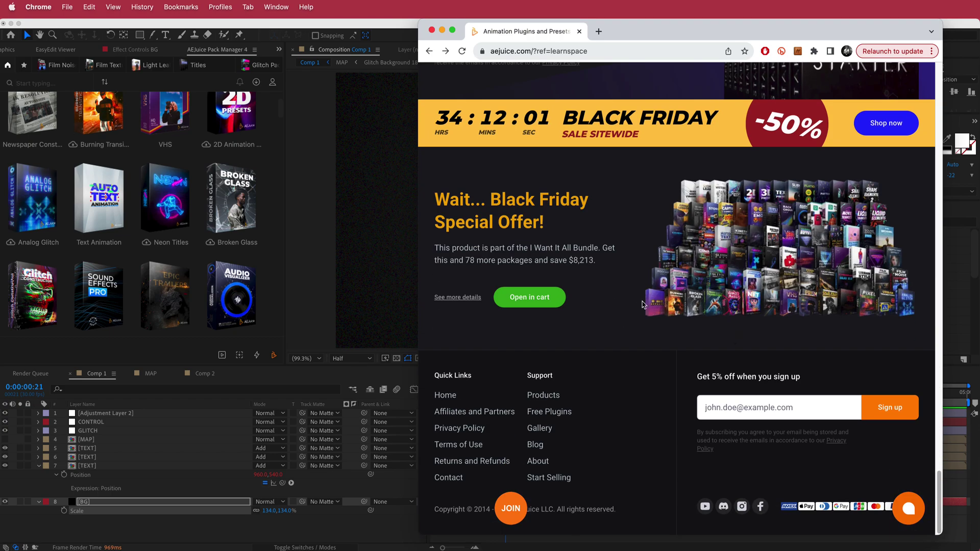
scroll(642, 304, "up", 20)
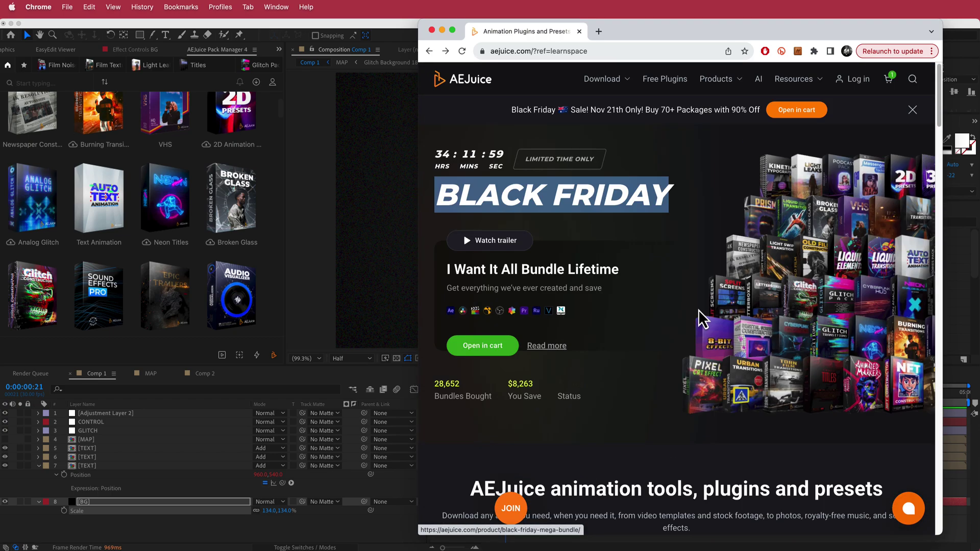